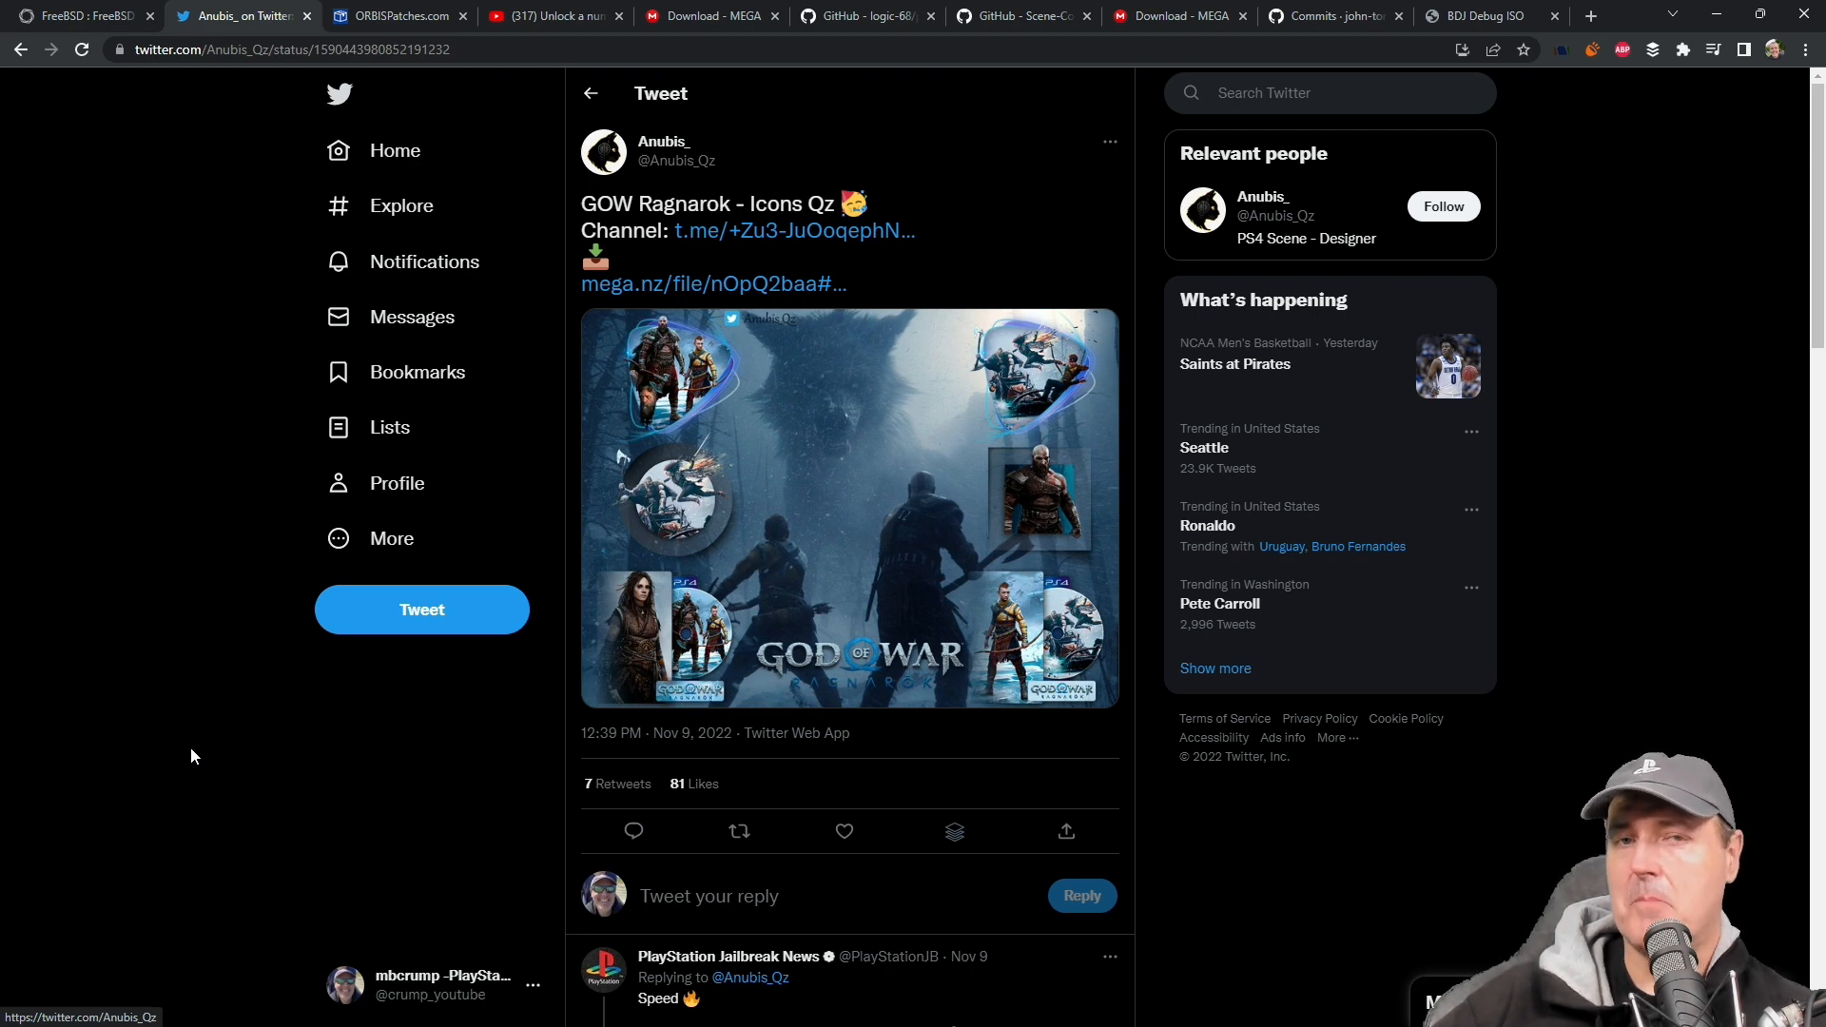
Review ORBISPatches' title and patch counts, then follow the PlayStation 5 patches link.
{"action": "left_click", "coordinate": [399, 16]}
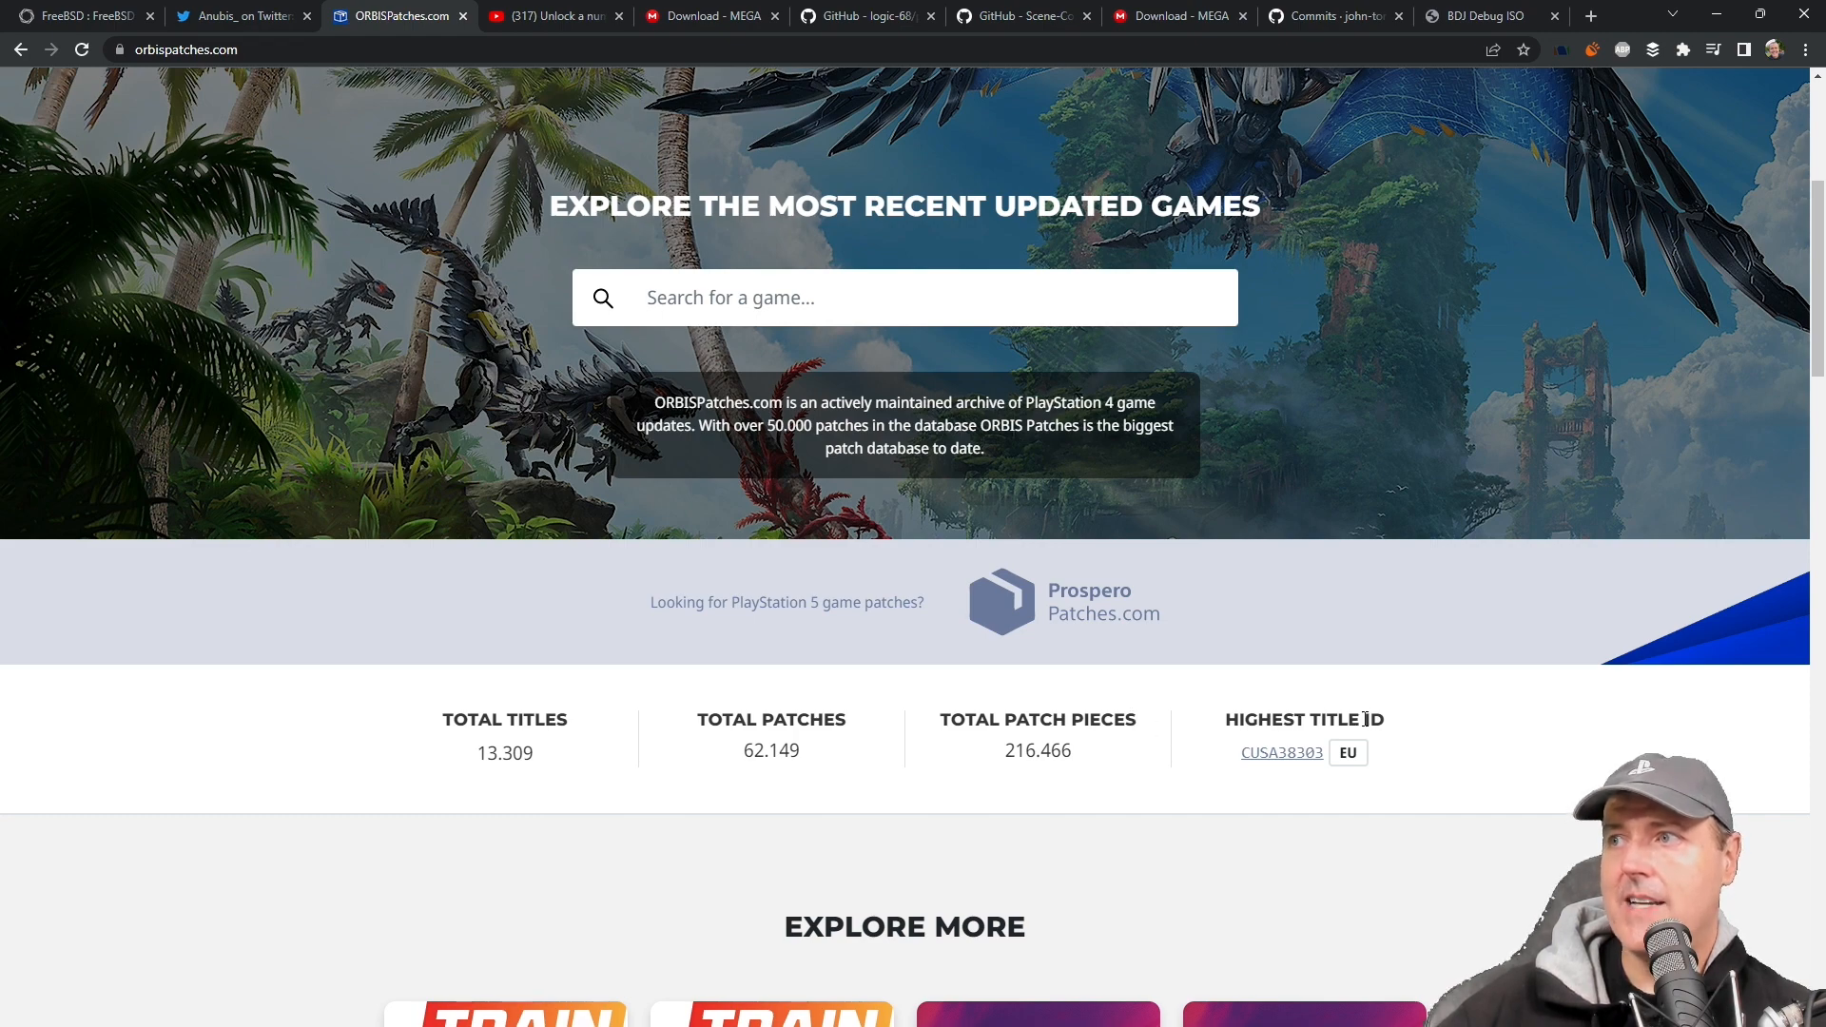
{"action": "scroll", "coordinate": [615, 746], "scroll_direction": "down", "scroll_amount": 2}
{"action": "scroll", "coordinate": [570, 737], "scroll_direction": "down", "scroll_amount": 1}
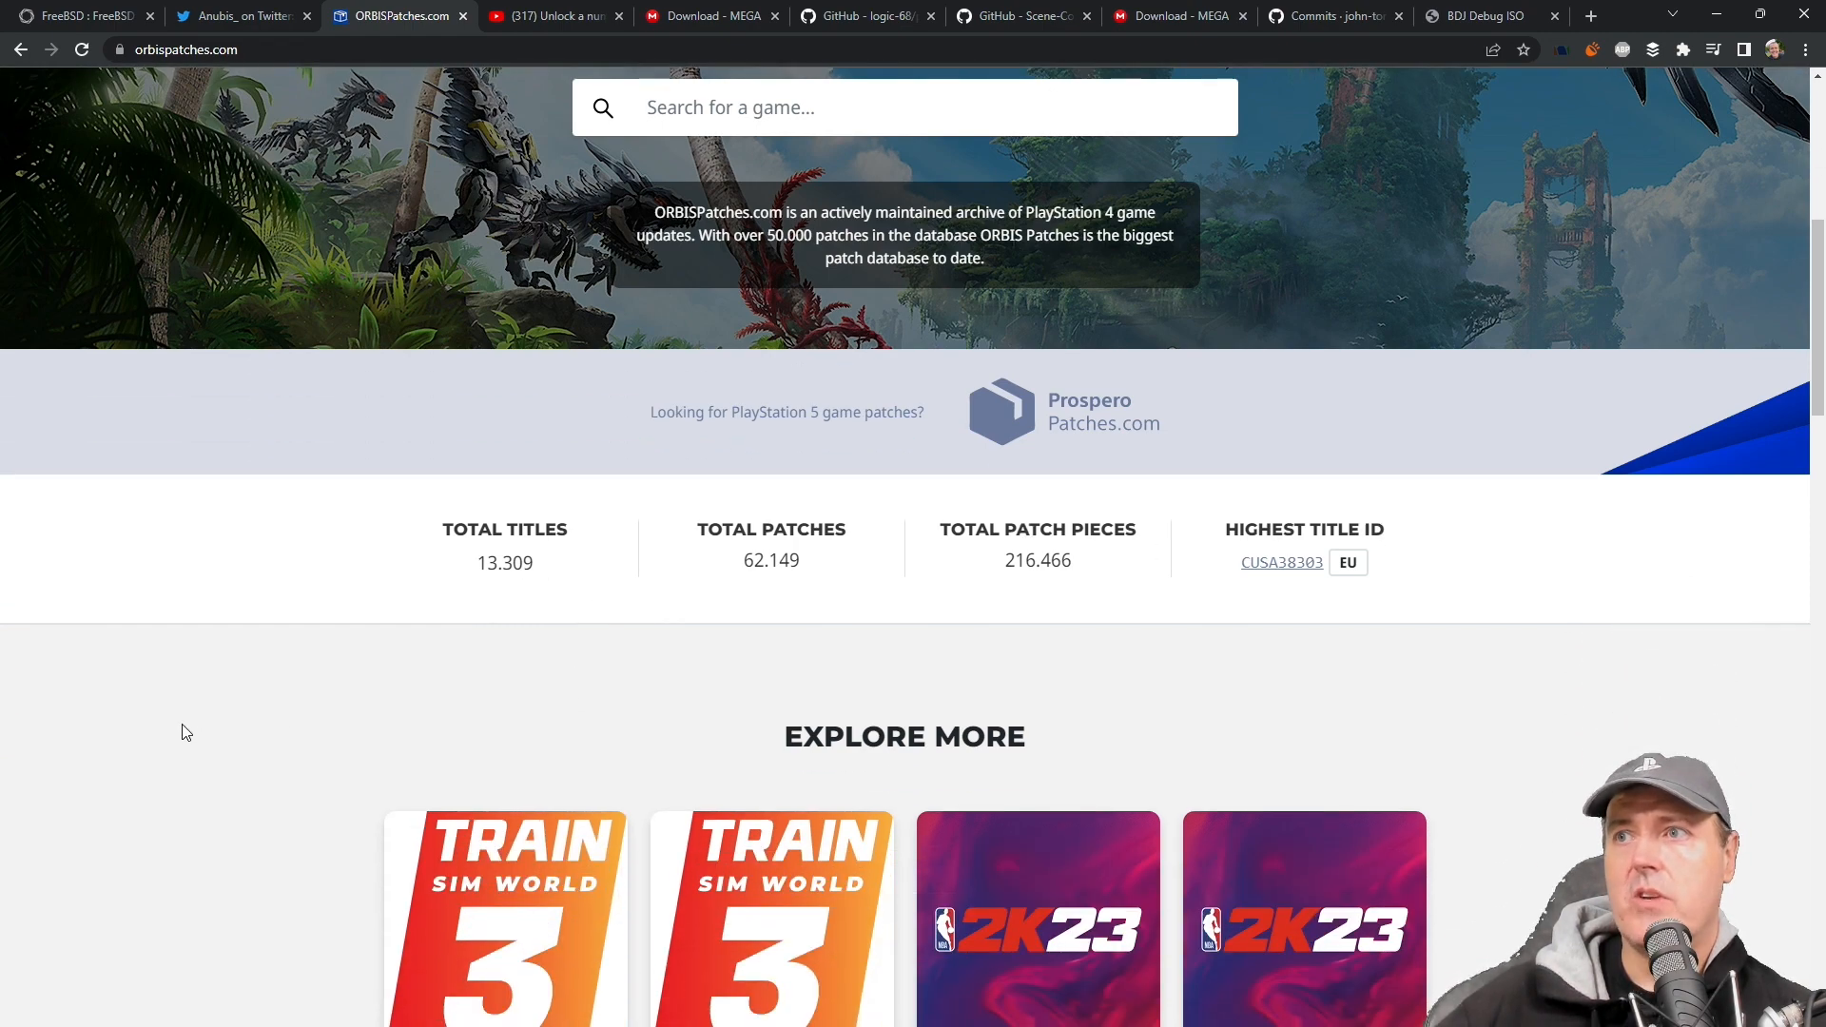
{"action": "scroll", "coordinate": [175, 731], "scroll_direction": "down", "scroll_amount": 2}
{"action": "scroll", "coordinate": [176, 732], "scroll_direction": "down", "scroll_amount": 1}
{"action": "scroll", "coordinate": [175, 732], "scroll_direction": "up", "scroll_amount": 3}
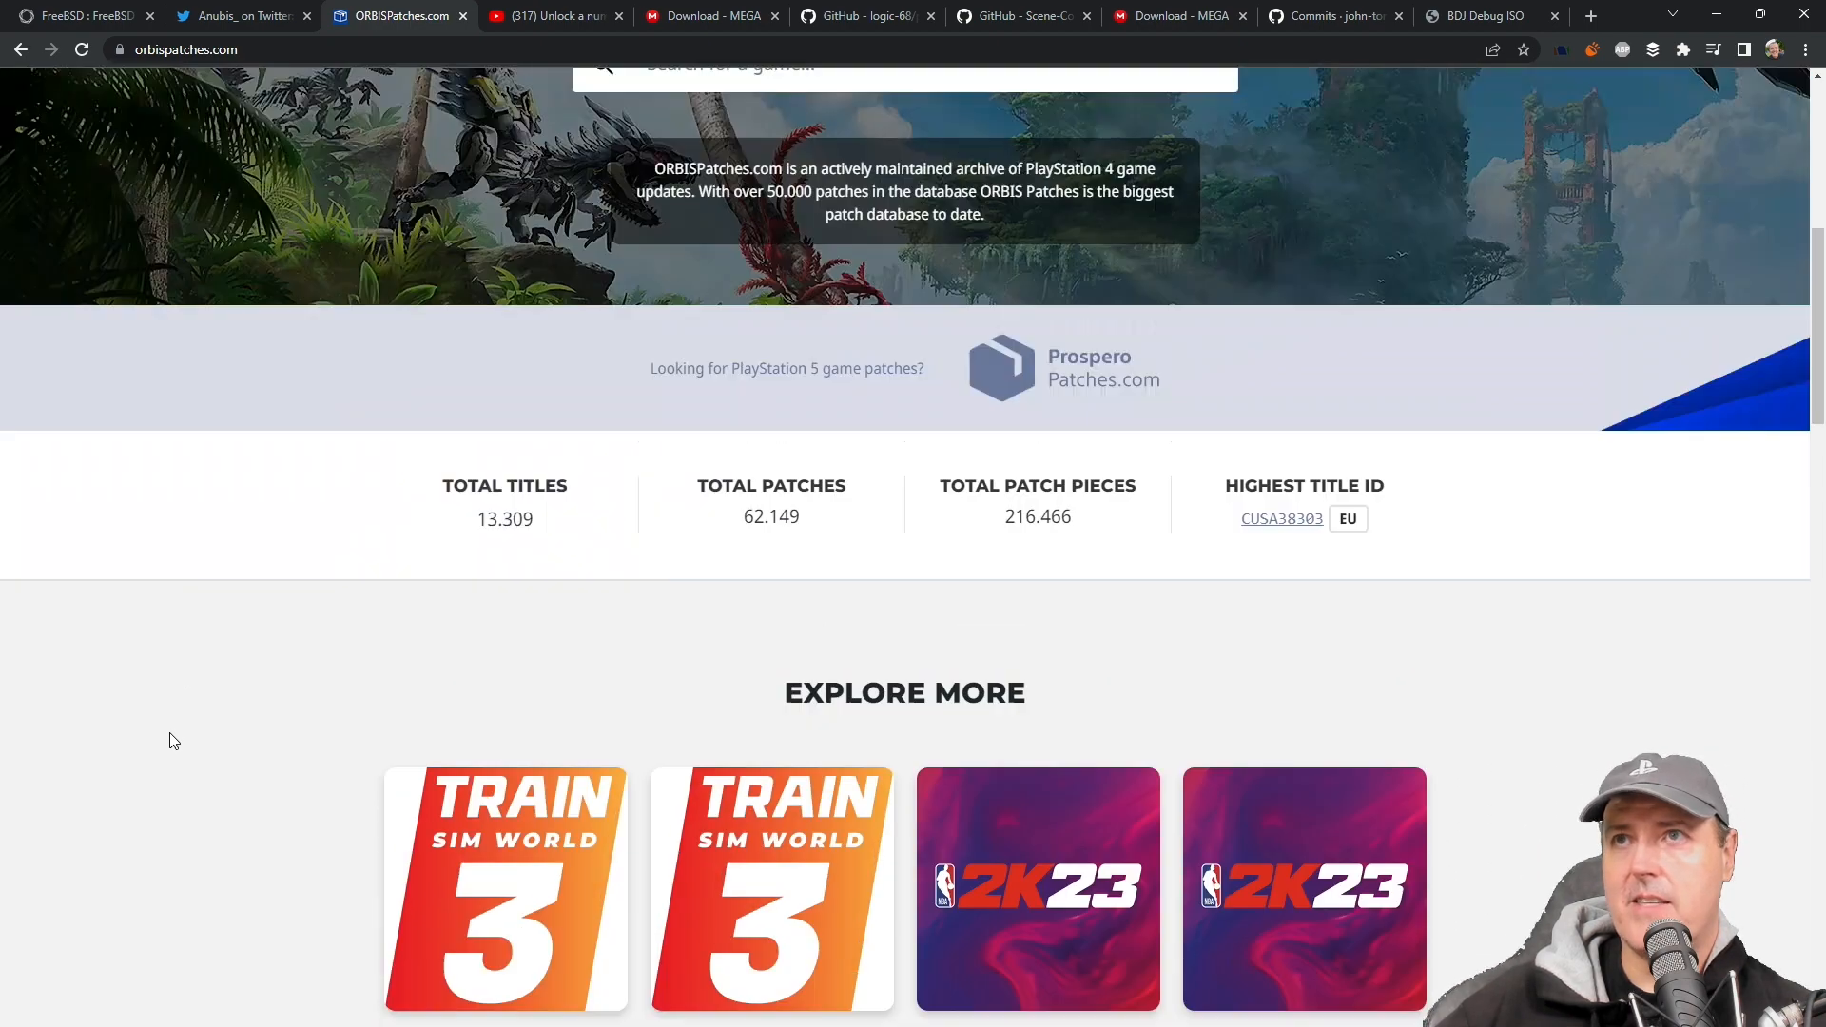
{"action": "scroll", "coordinate": [172, 732], "scroll_direction": "up", "scroll_amount": 2}
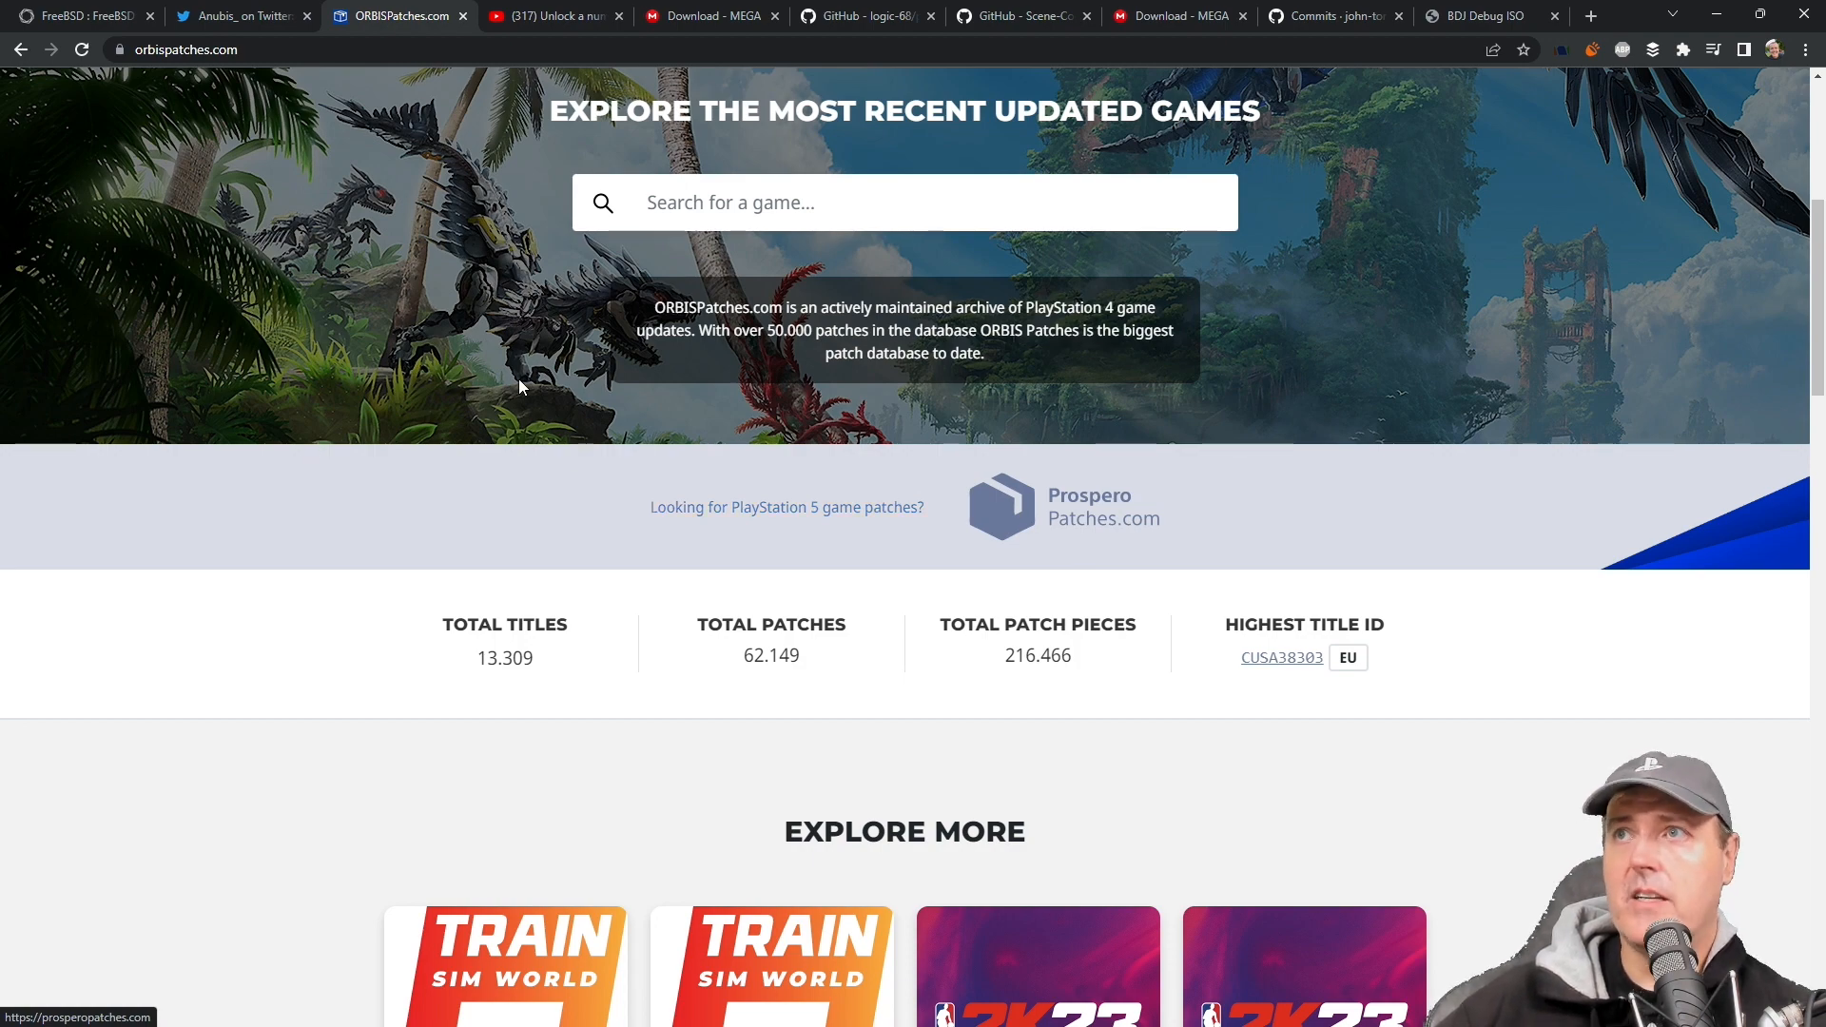
{"action": "scroll", "coordinate": [572, 406], "scroll_direction": "up", "scroll_amount": 1}
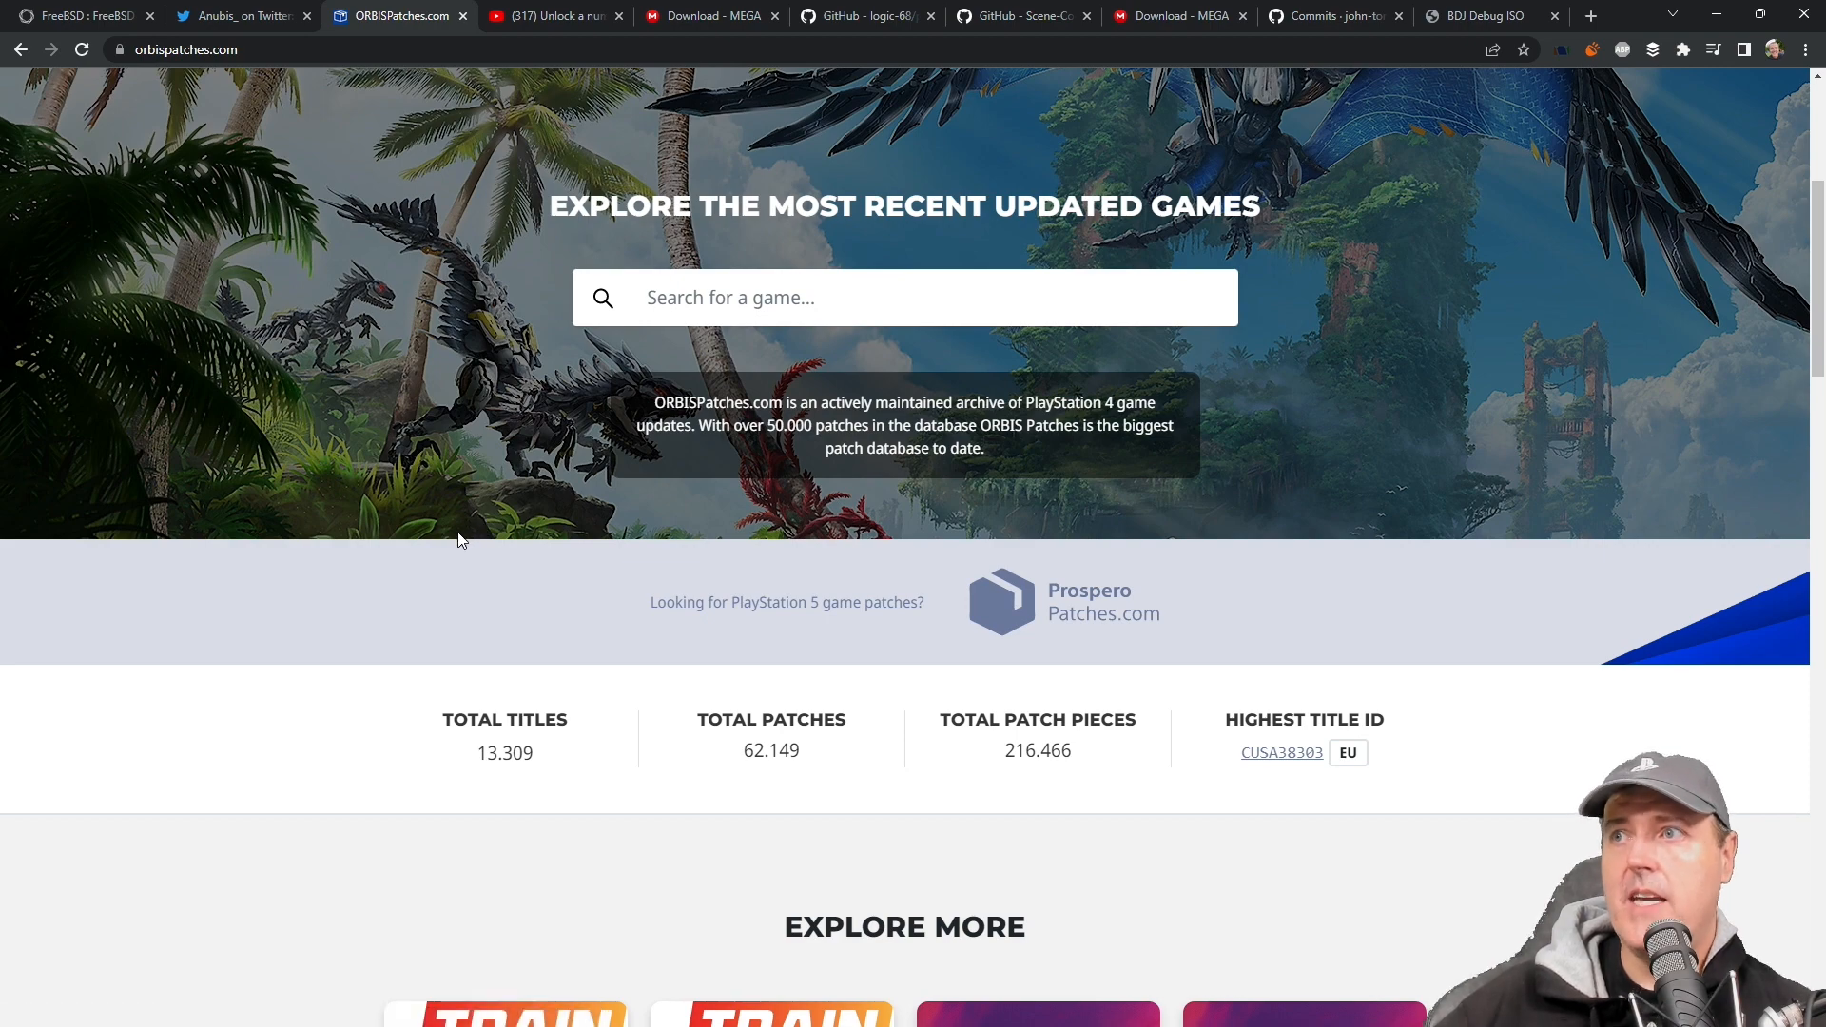
{"action": "left_click", "coordinate": [1087, 616]}
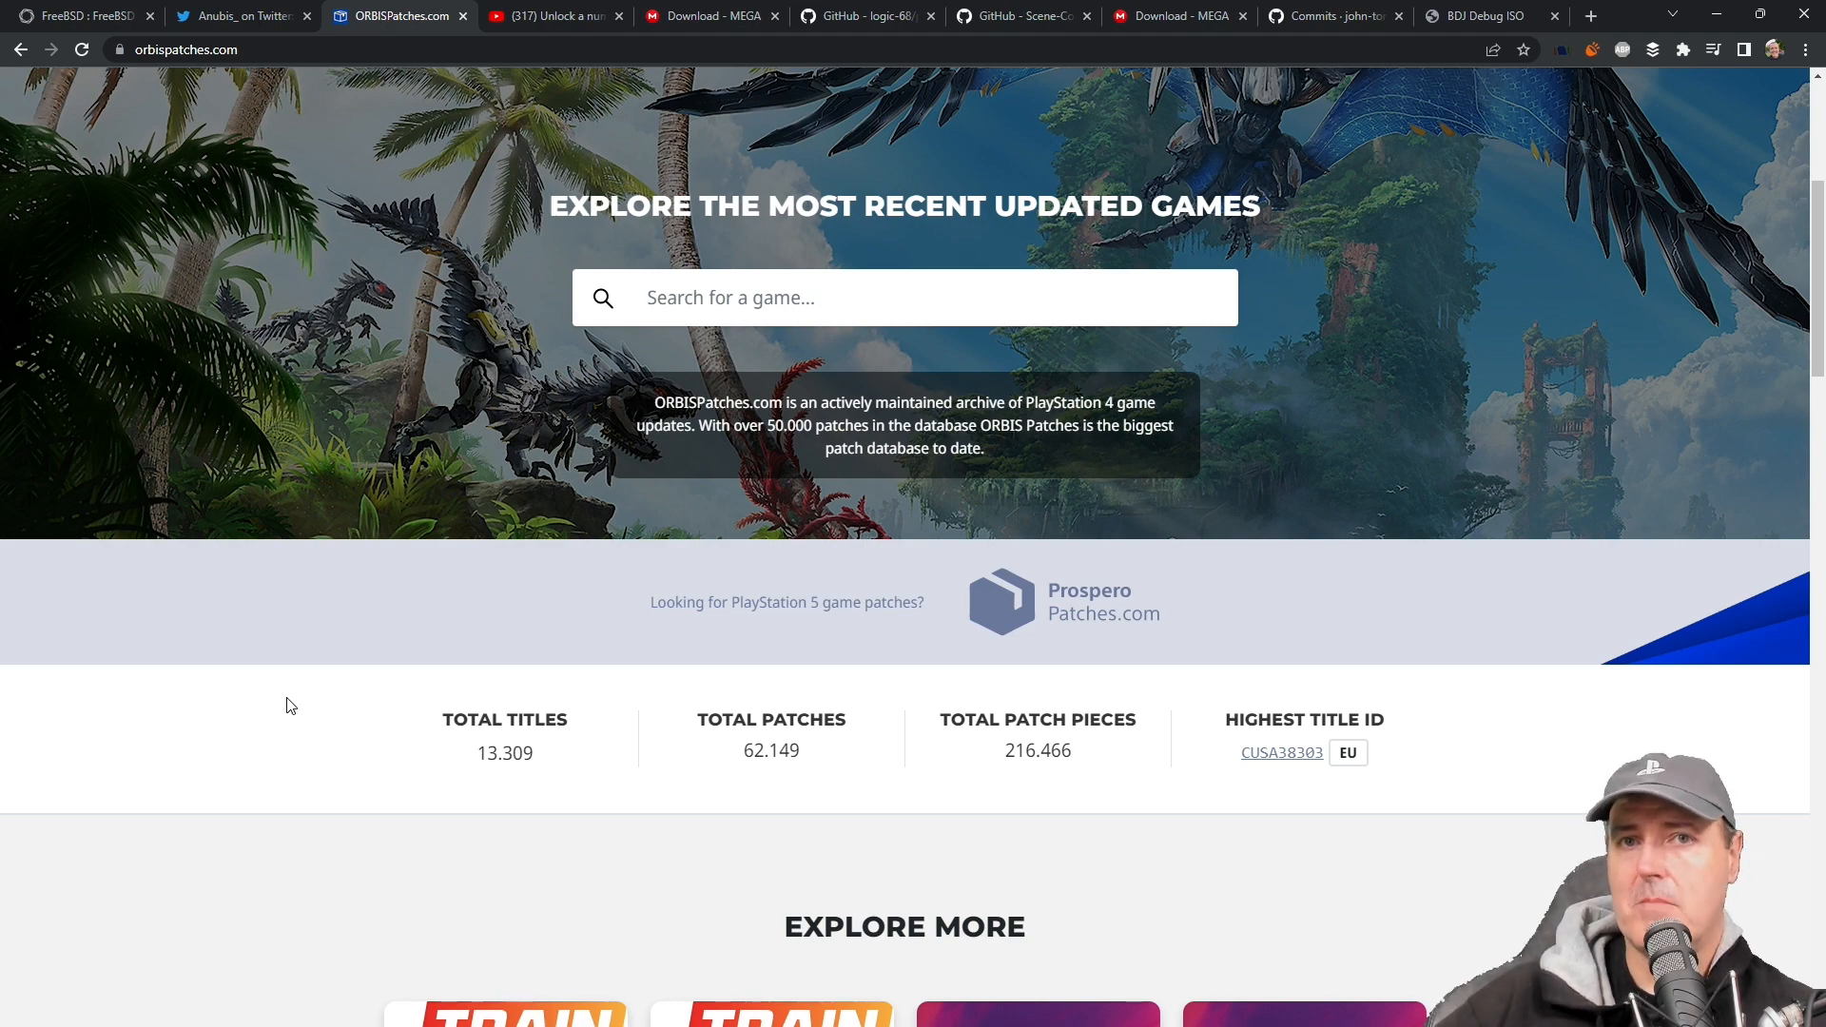
Review the GoldHEN 2.2.5 b7 patches video, briefly checking the test.prx MEGA page.
{"action": "left_click", "coordinate": [549, 17]}
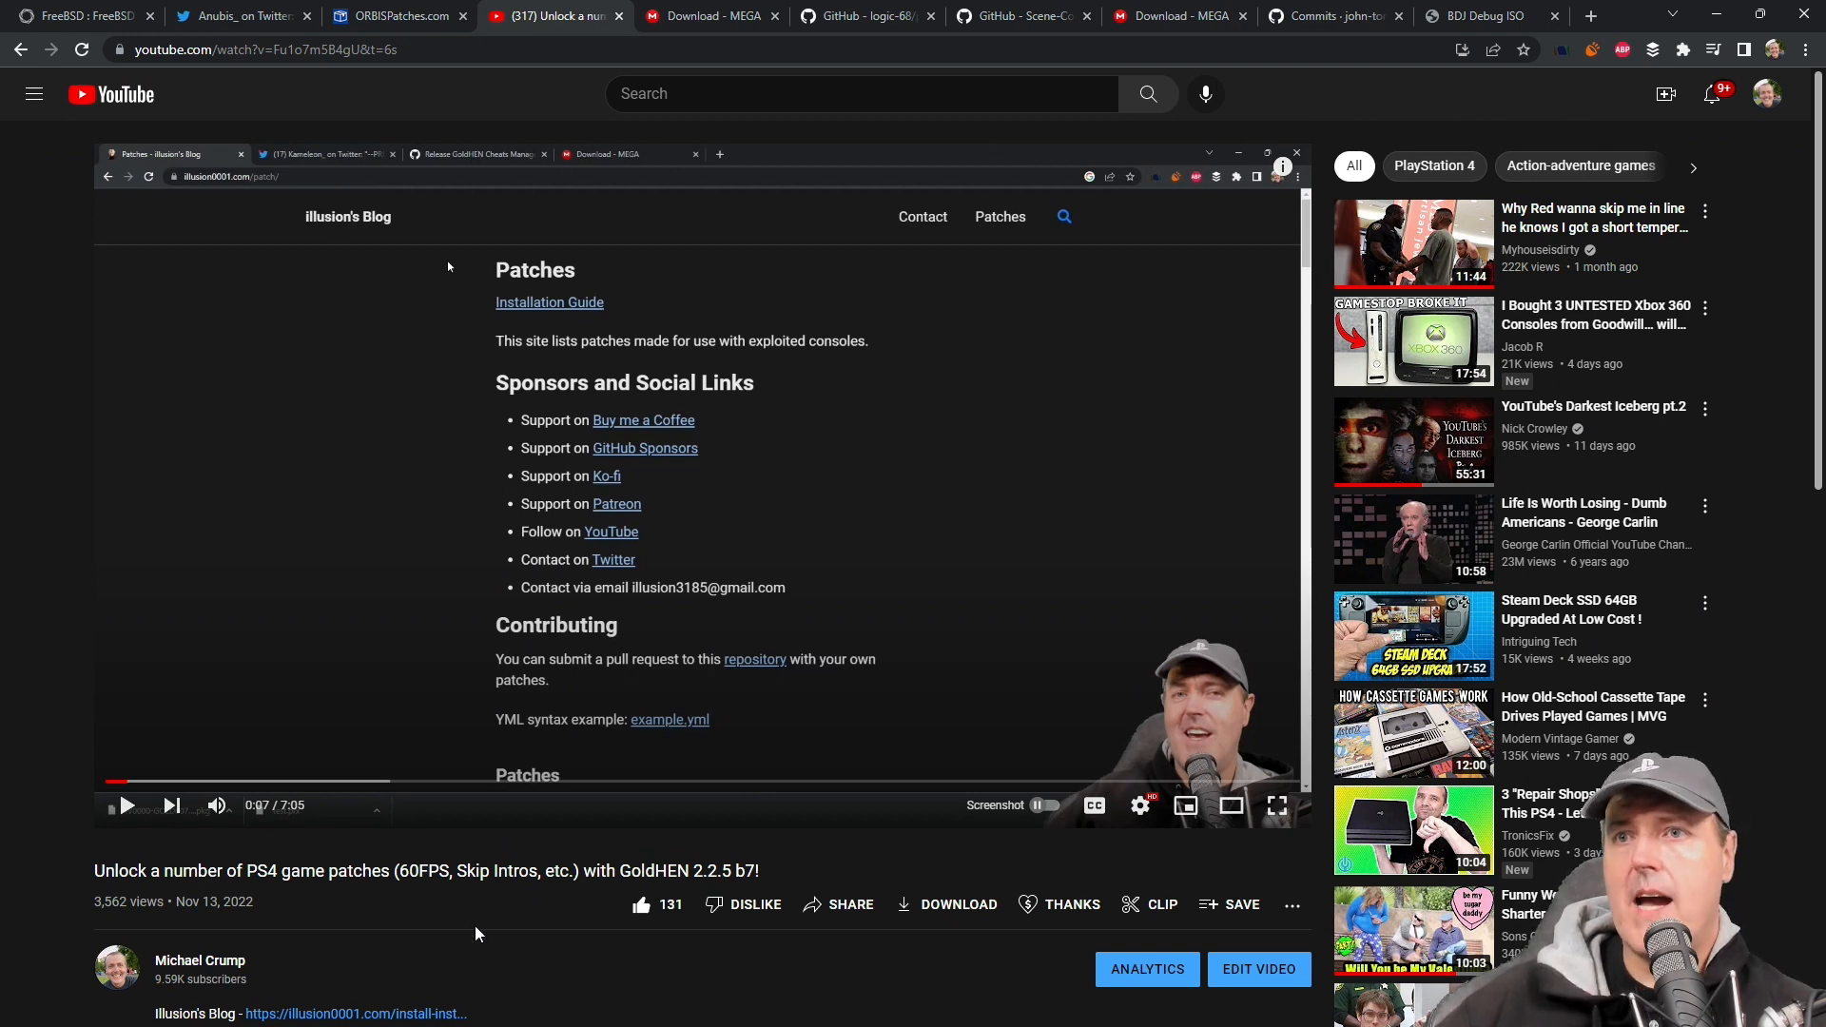
{"action": "scroll", "coordinate": [477, 934], "scroll_direction": "down", "scroll_amount": 1}
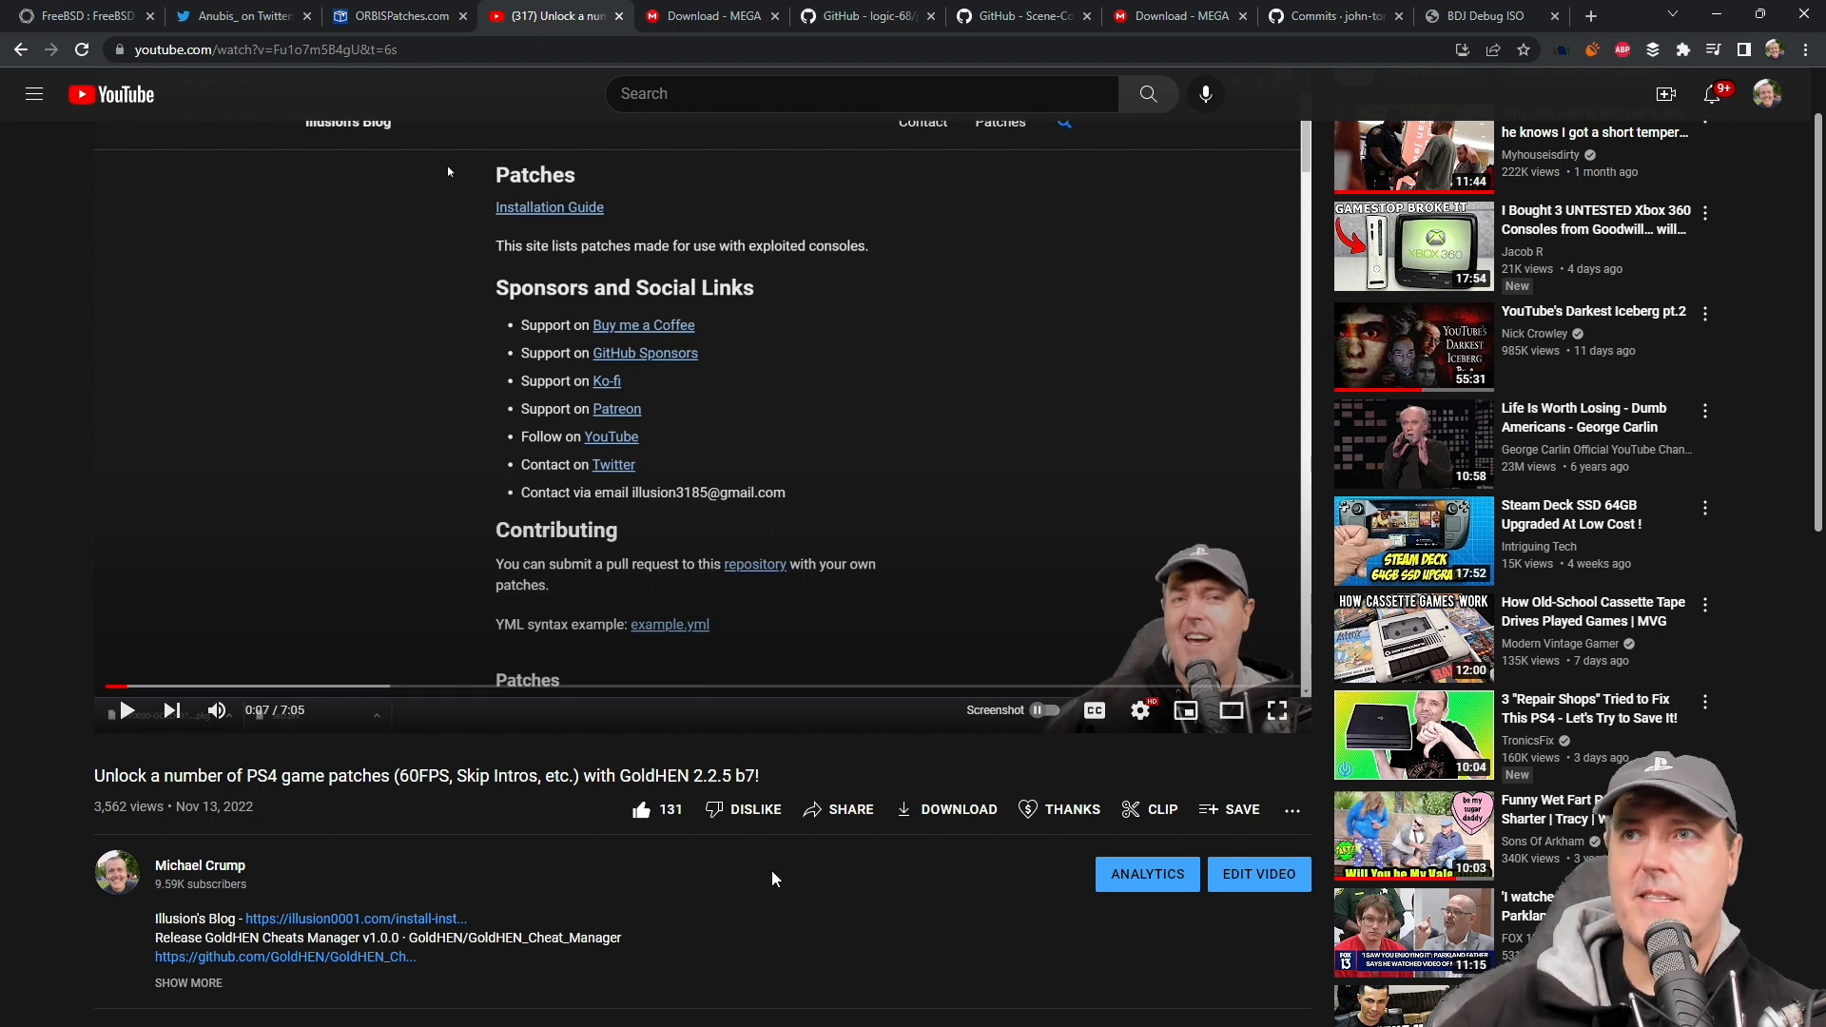
{"action": "scroll", "coordinate": [772, 876], "scroll_direction": "up", "scroll_amount": 1}
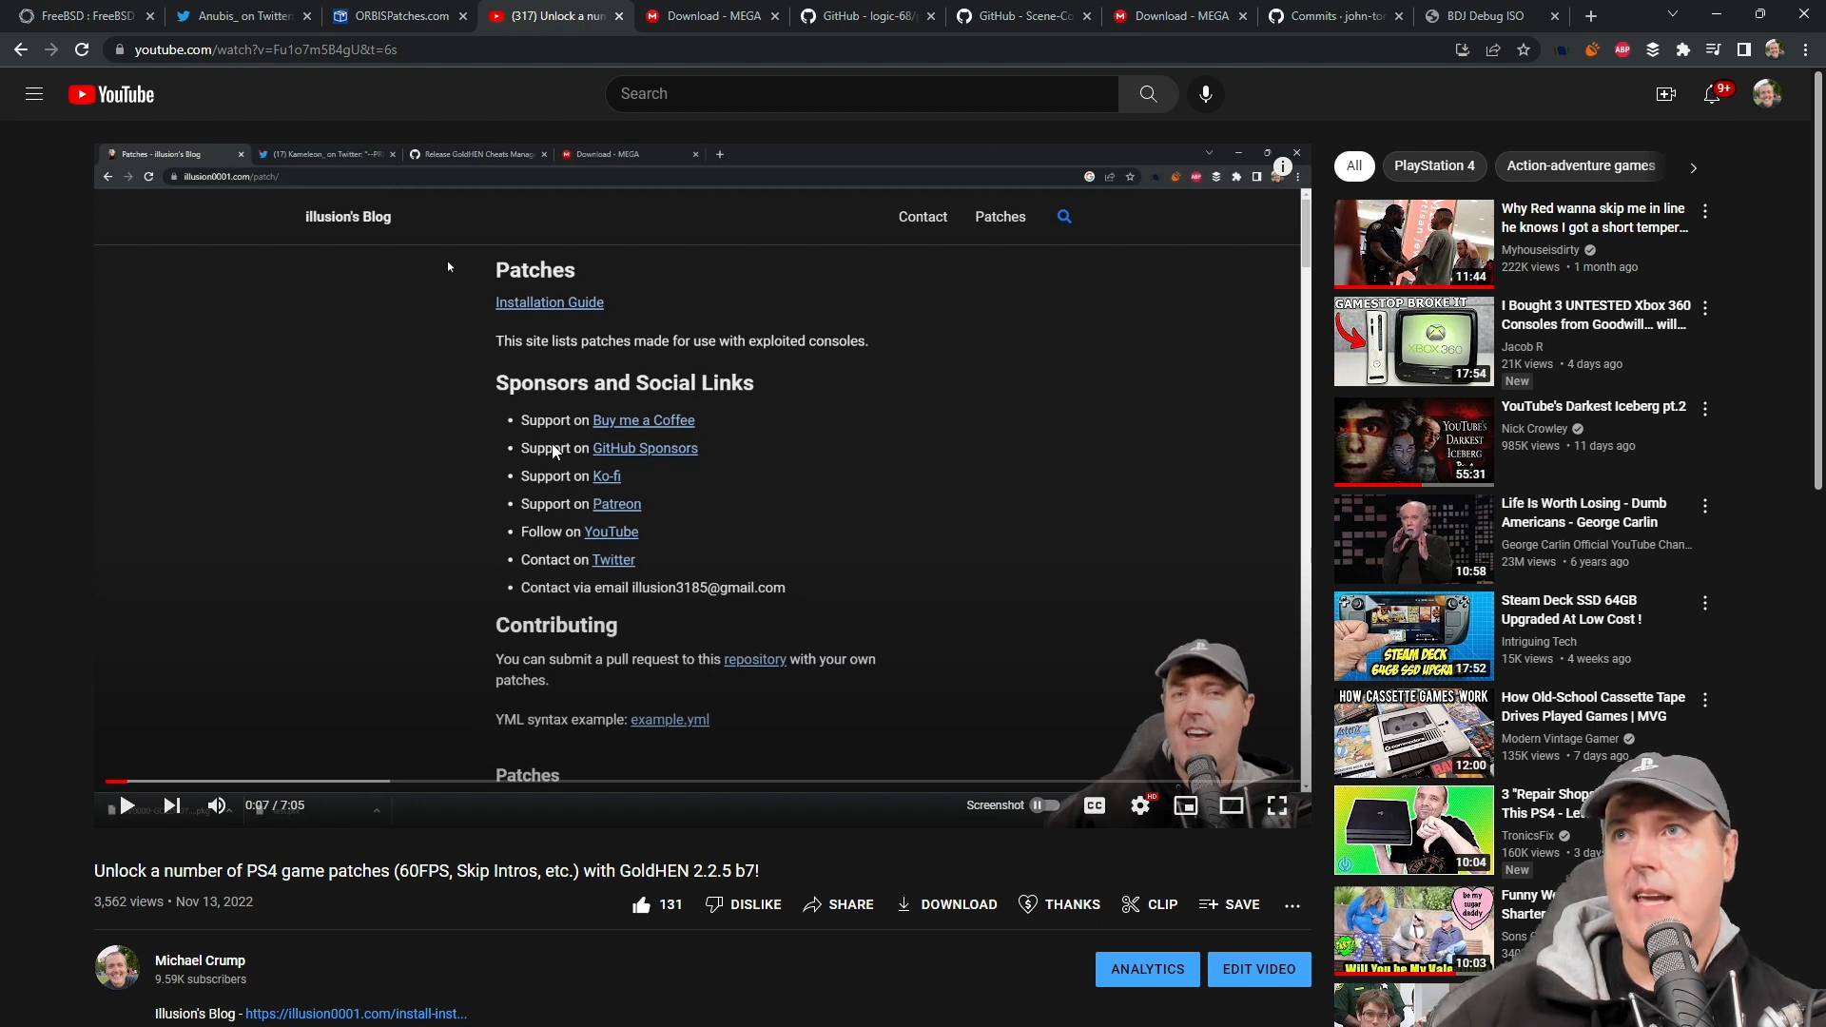
{"action": "left_click", "coordinate": [680, 17]}
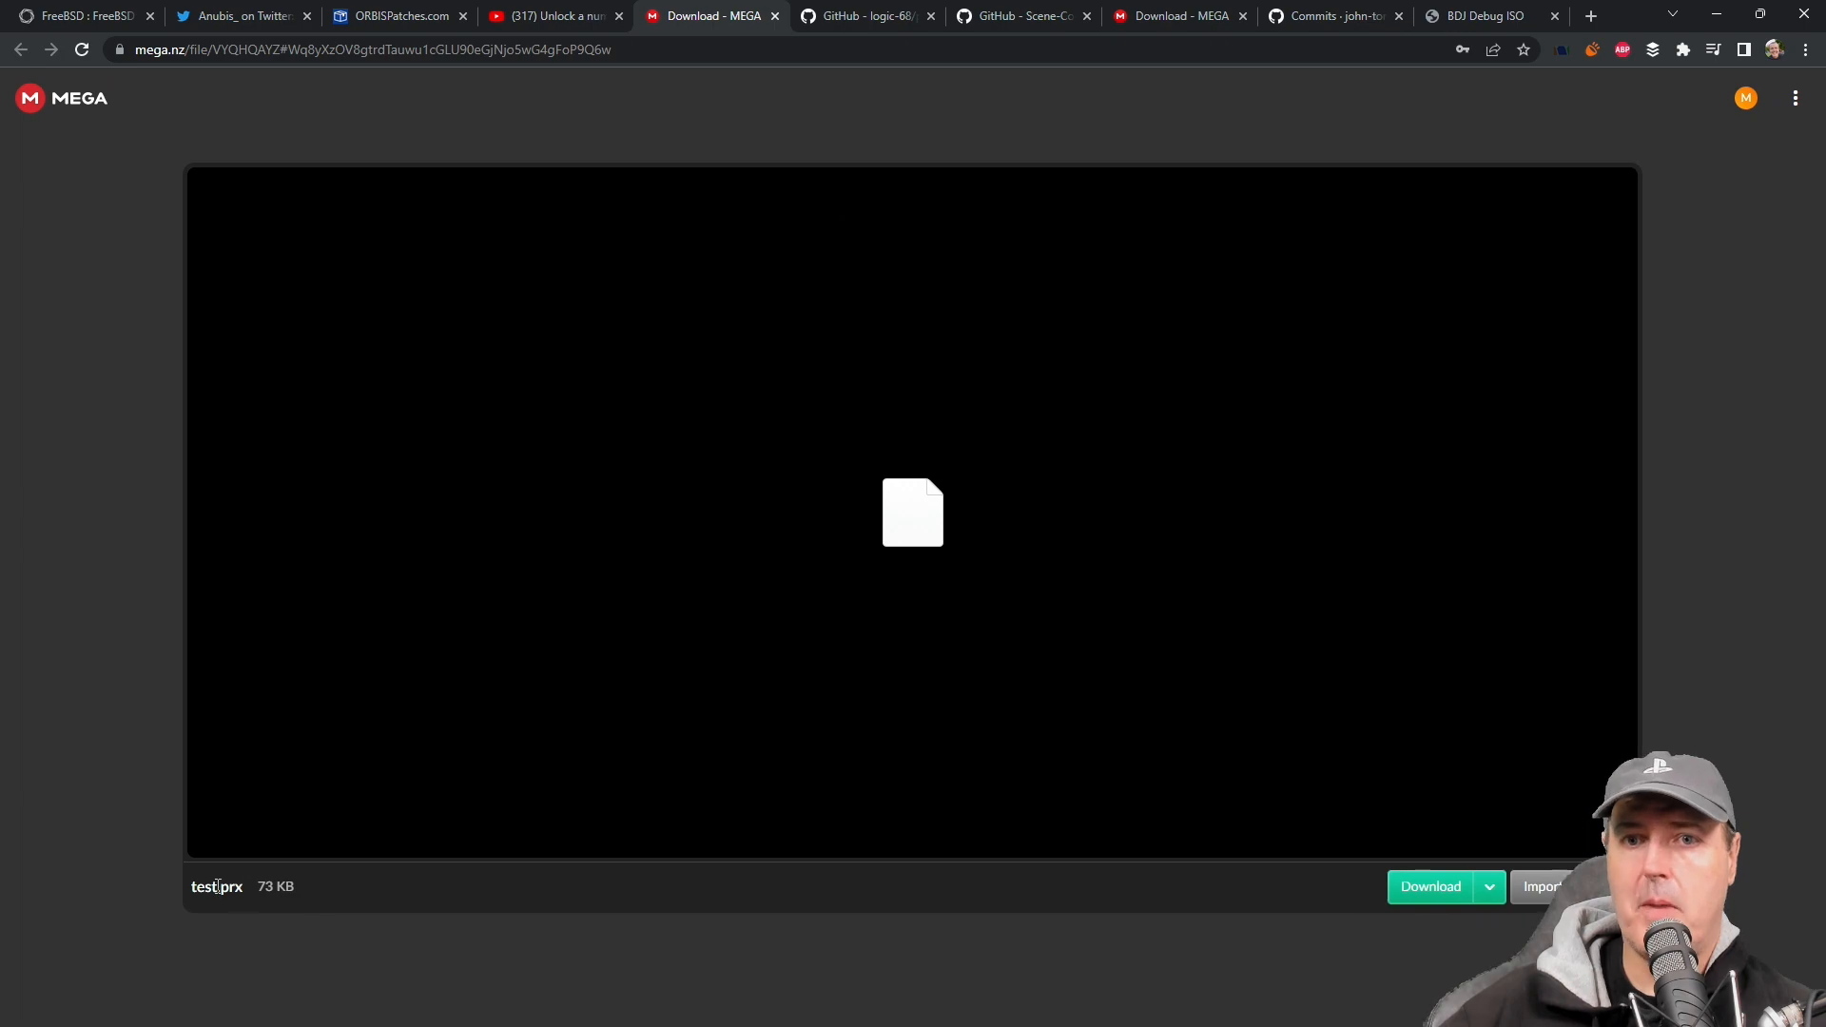
{"action": "left_click", "coordinate": [541, 20]}
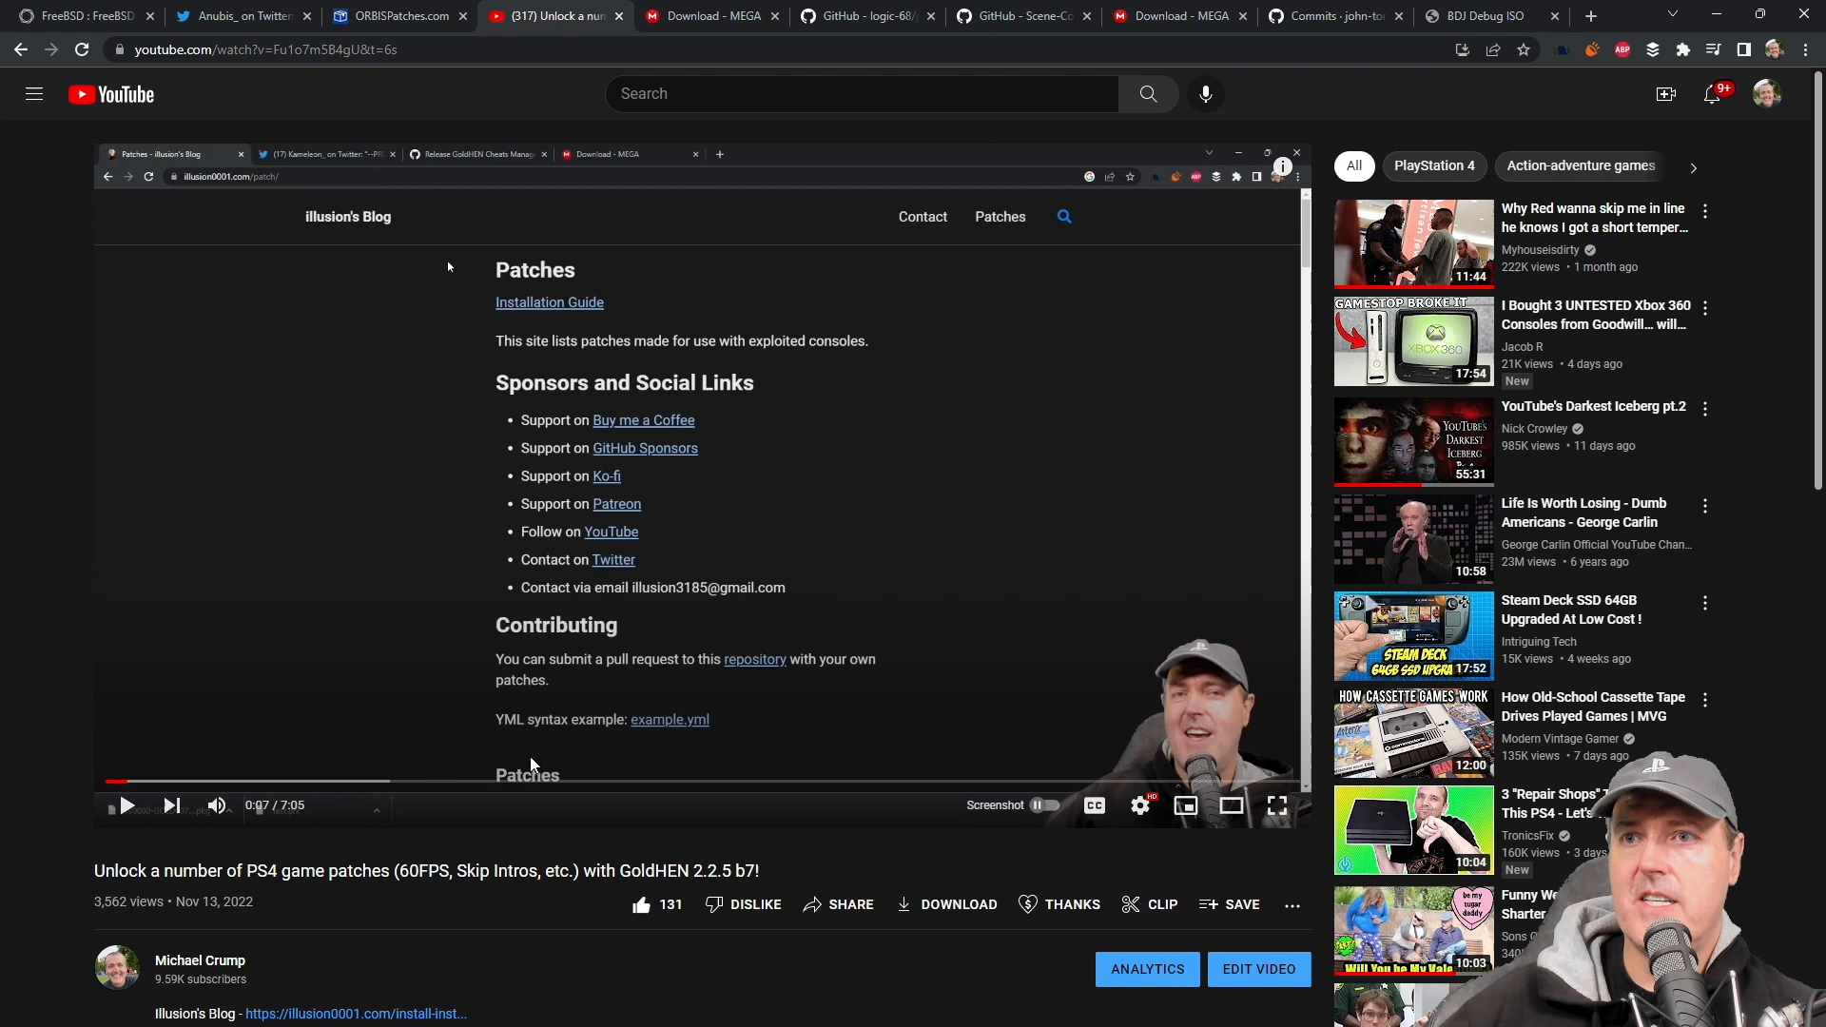
{"action": "scroll", "coordinate": [467, 863], "scroll_direction": "down", "scroll_amount": 3}
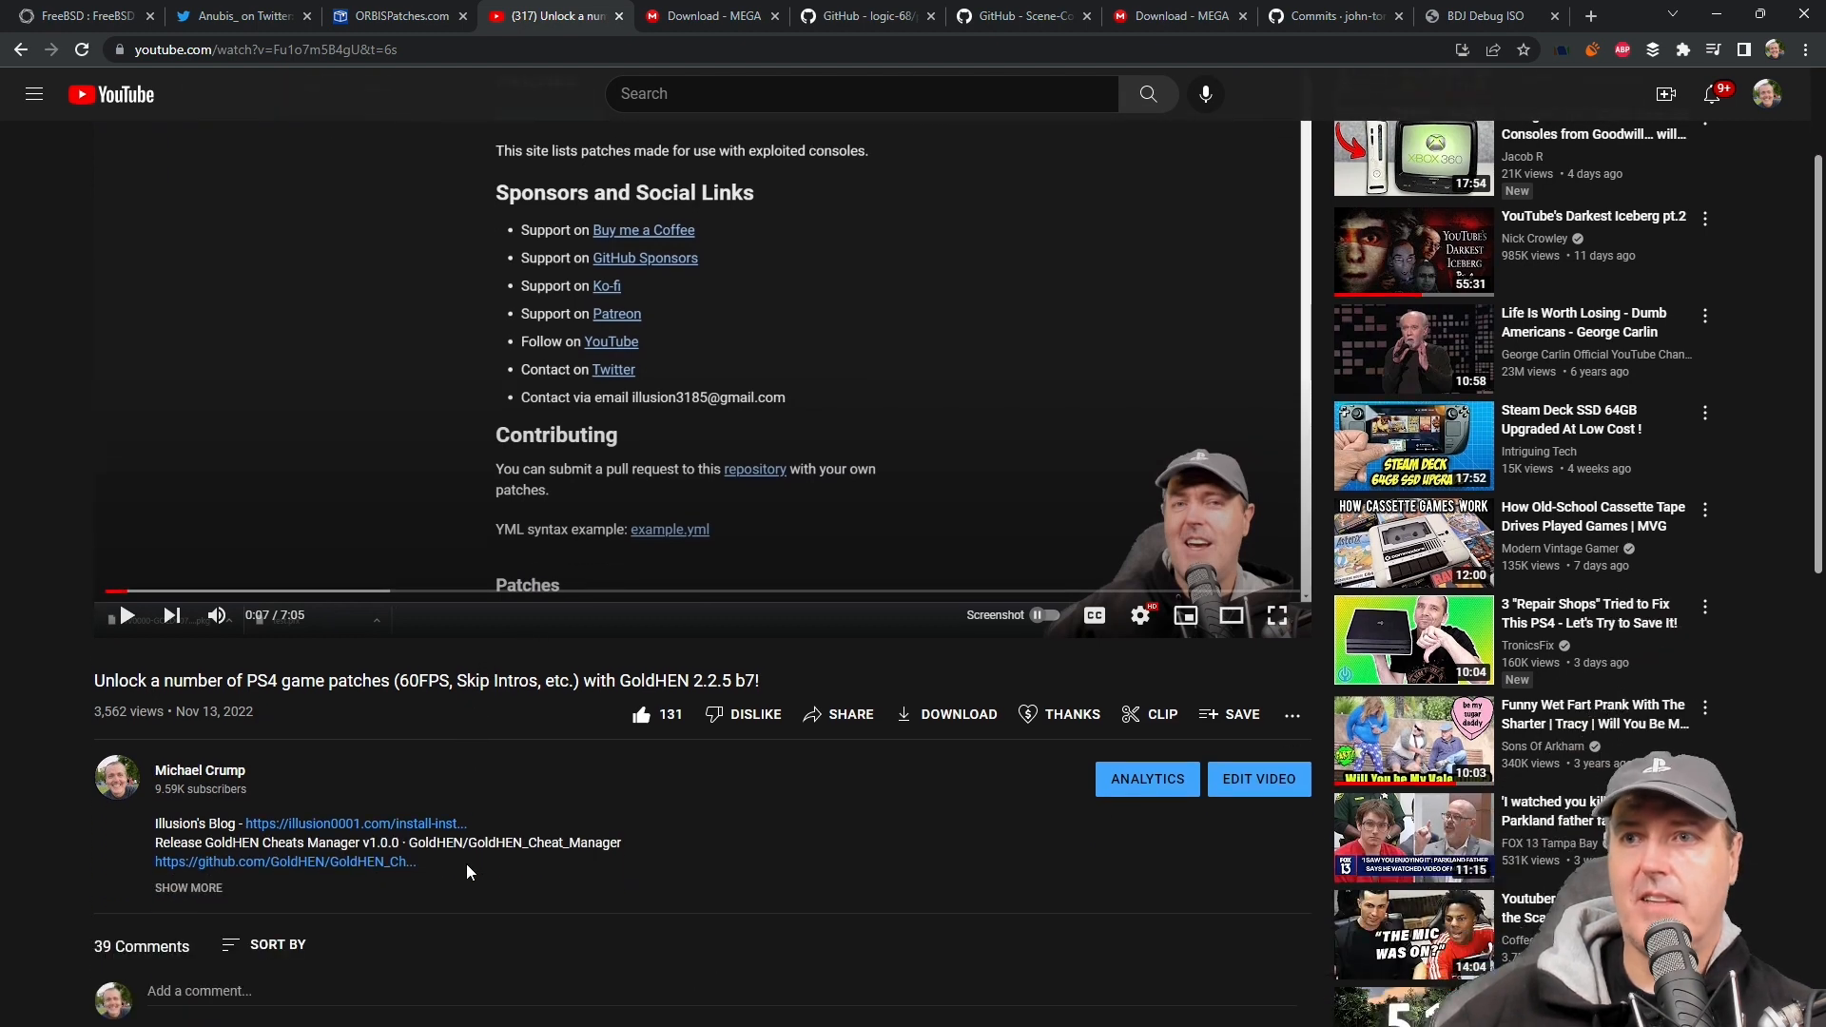
{"action": "scroll", "coordinate": [466, 863], "scroll_direction": "down", "scroll_amount": 3}
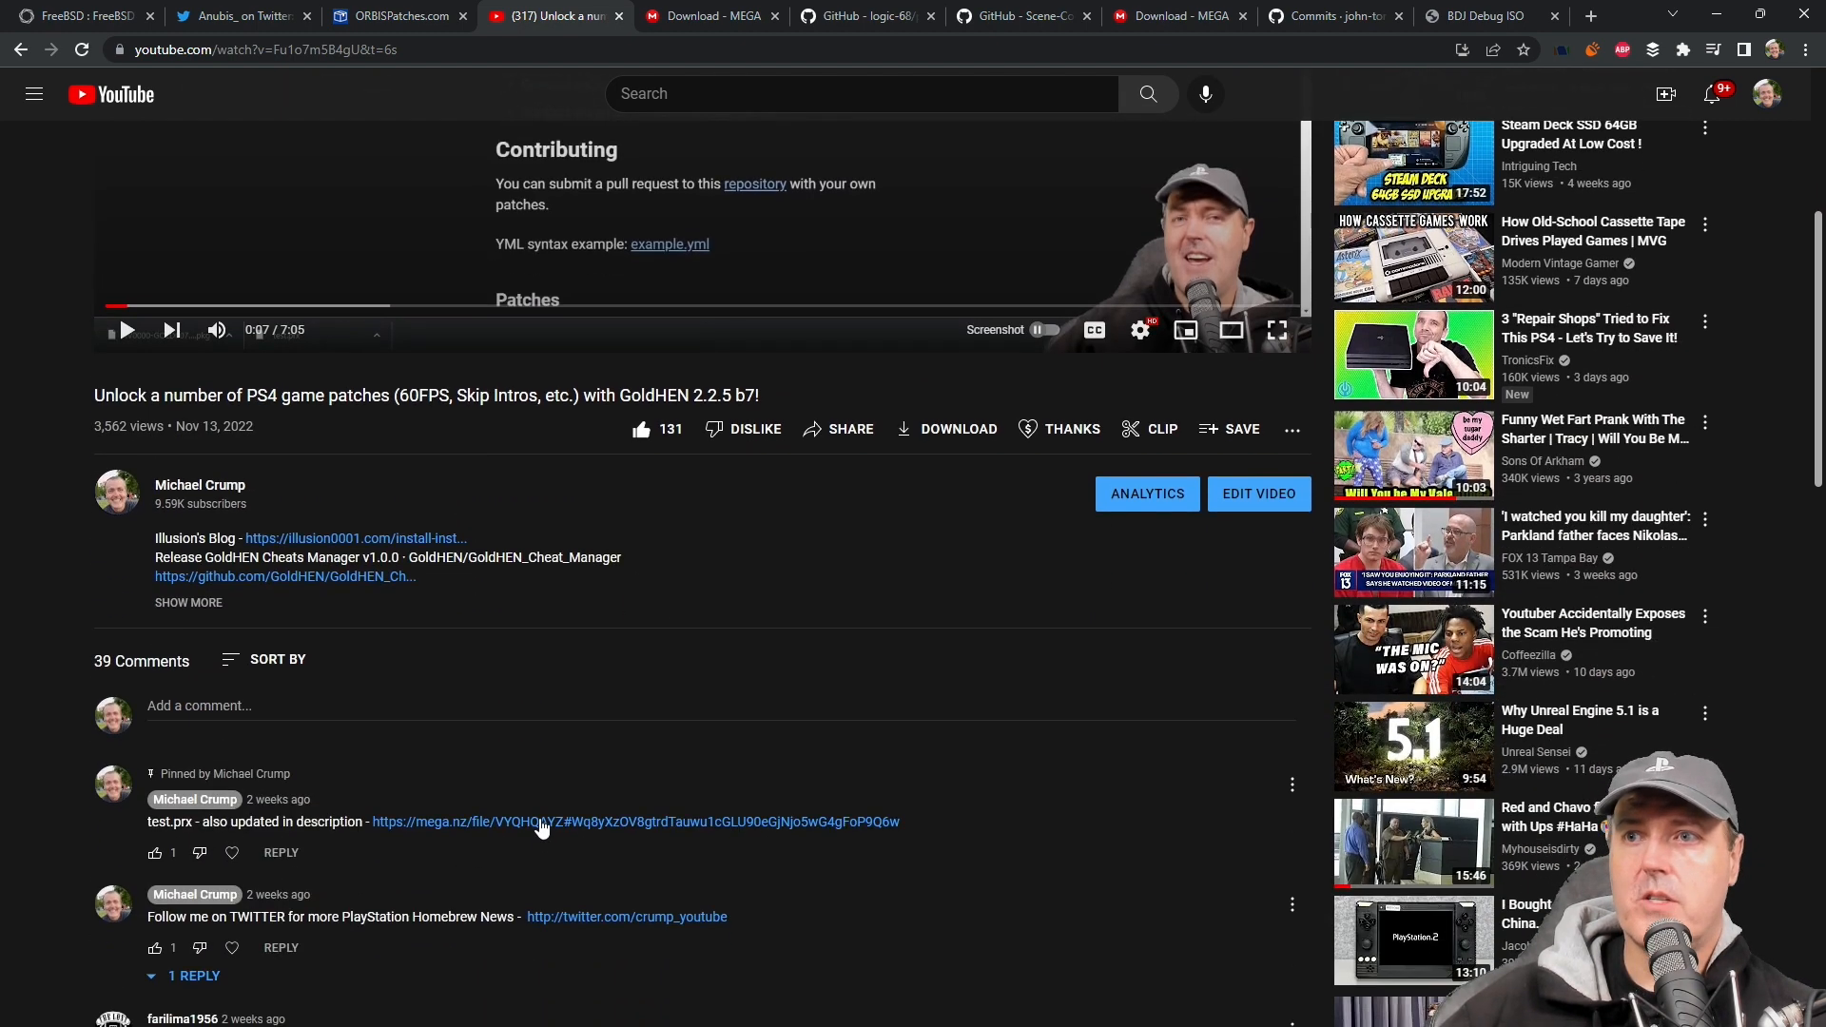
Highlight the app0 and patch0 targets in the pfsmnt-dumper repository description.
{"action": "left_click", "coordinate": [867, 16]}
{"action": "scroll", "coordinate": [801, 811], "scroll_direction": "up", "scroll_amount": 3}
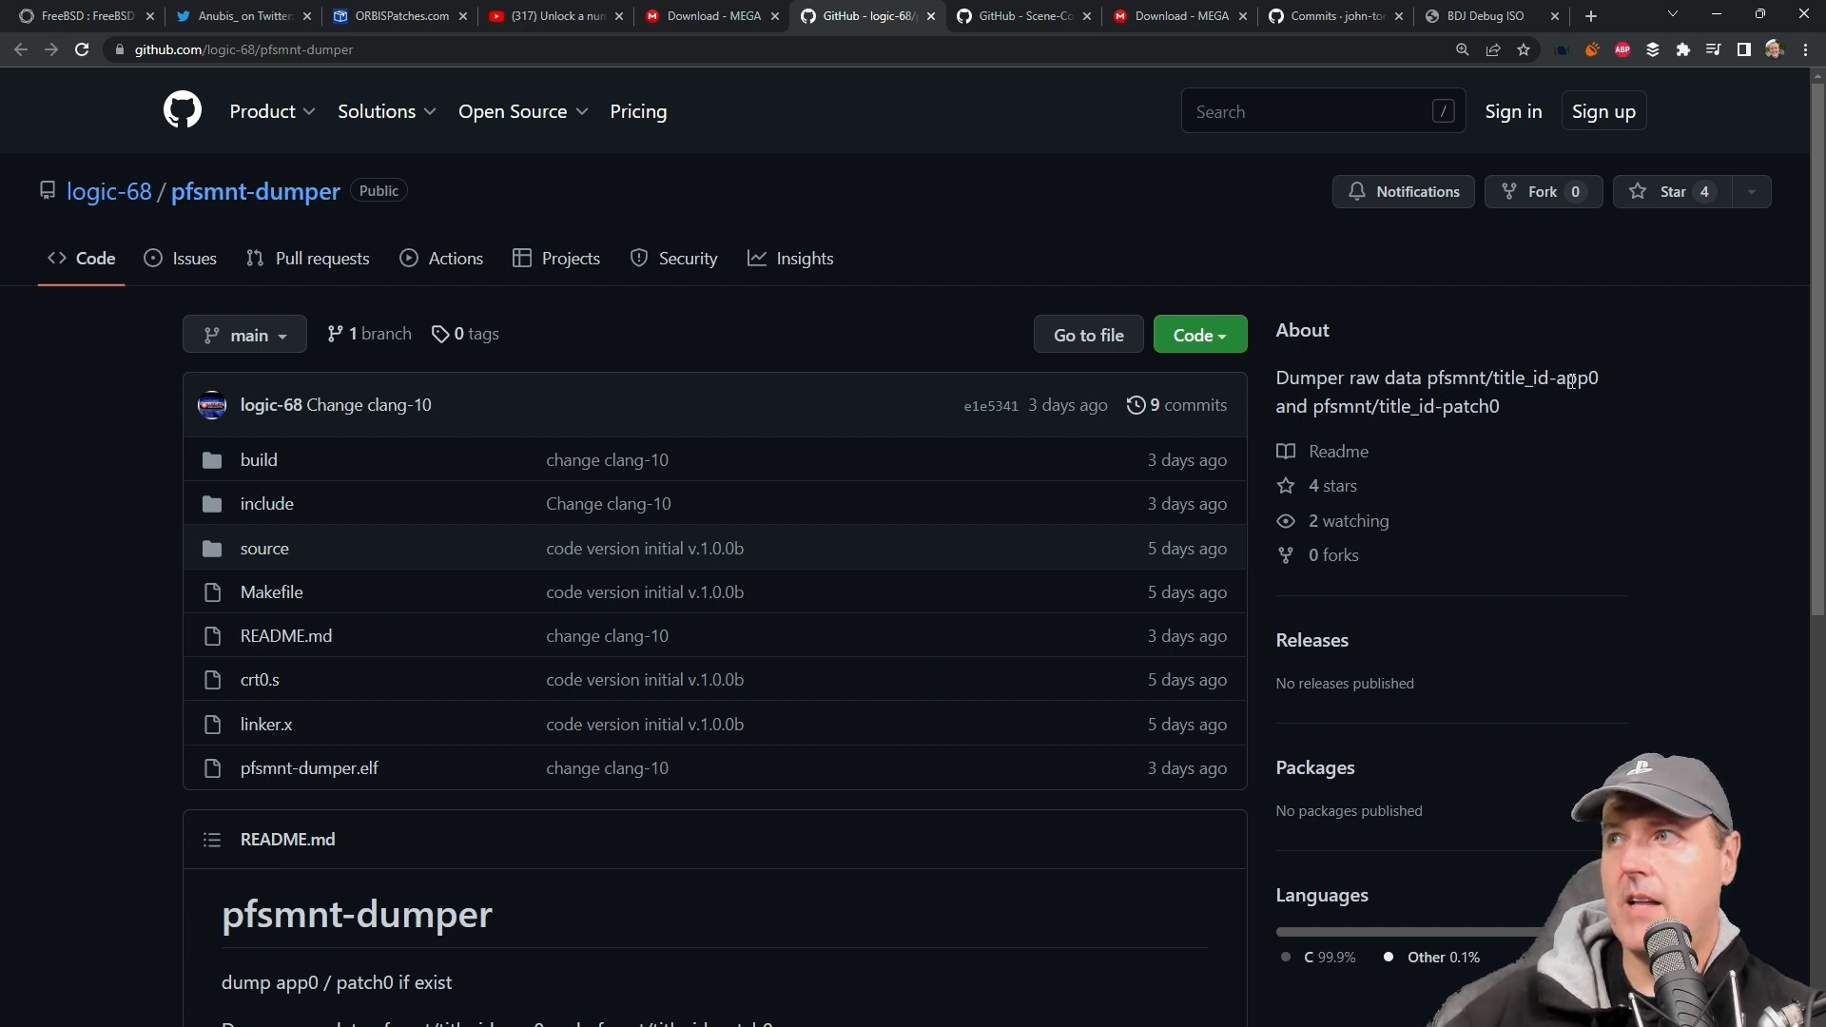
{"action": "left_click_drag", "start_coordinate": [1555, 379], "coordinate": [1601, 379]}
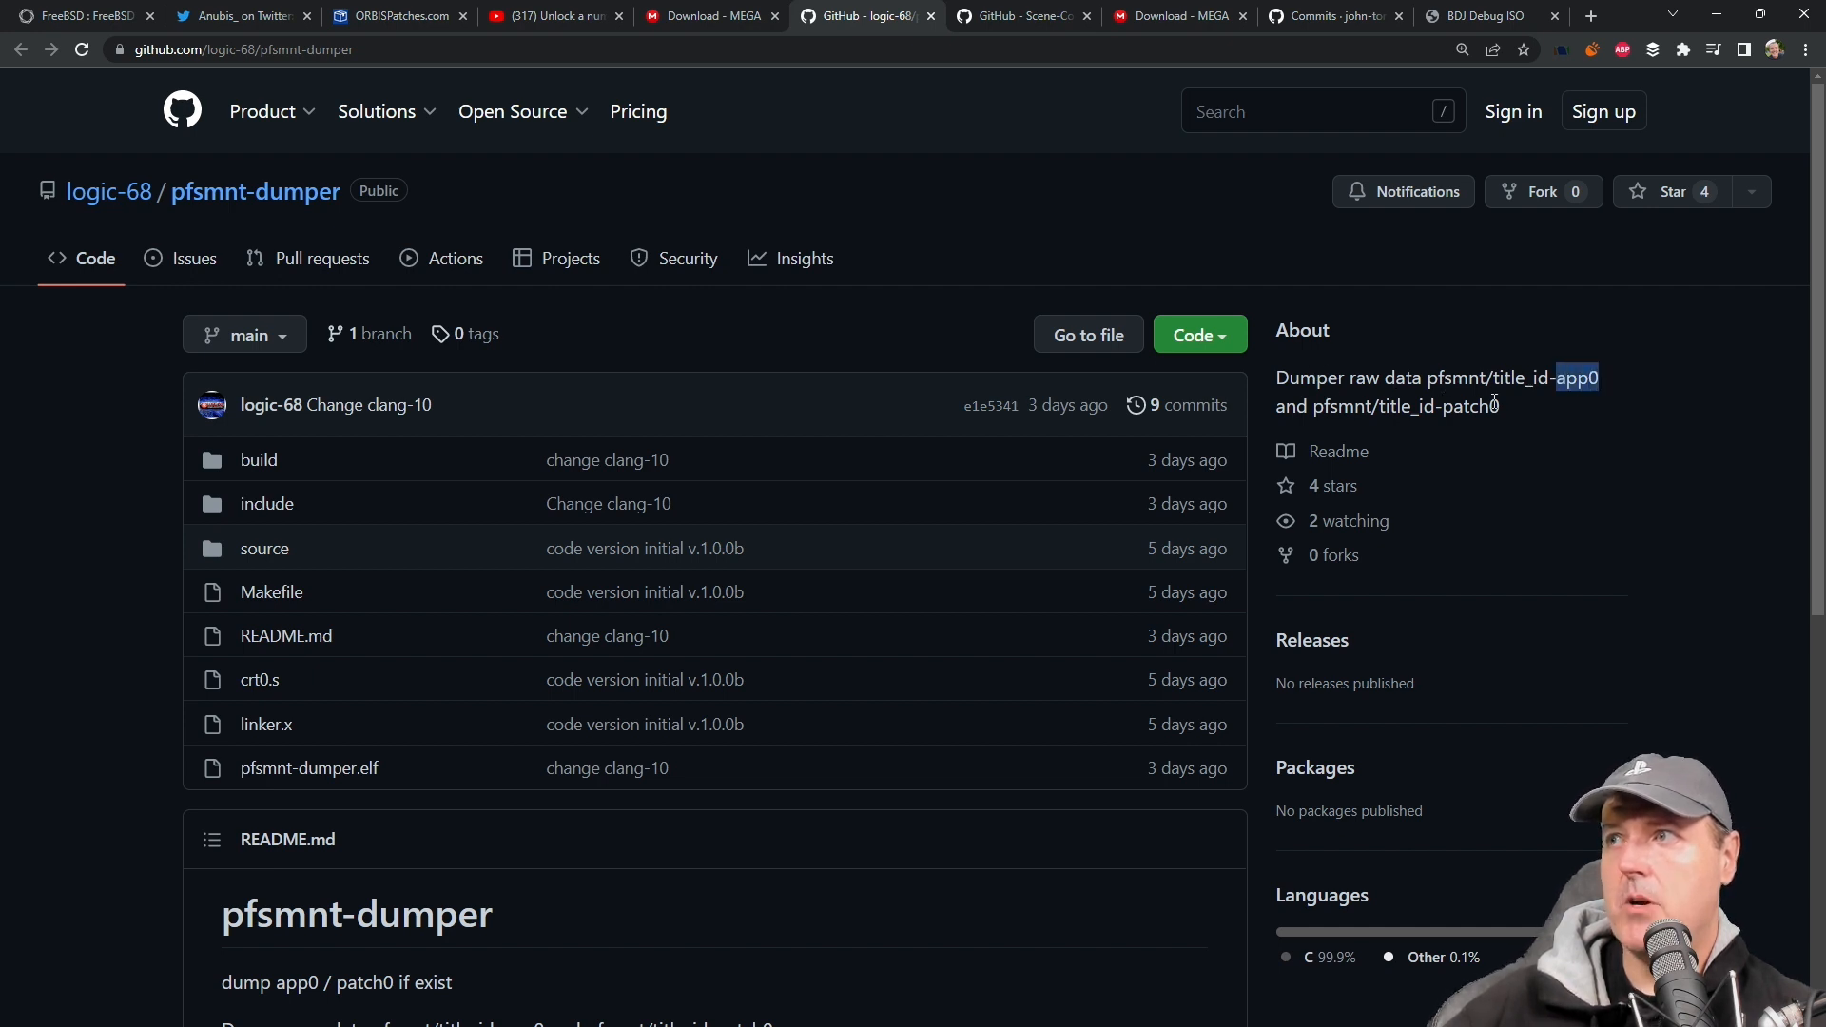
{"action": "double_click", "coordinate": [1444, 407]}
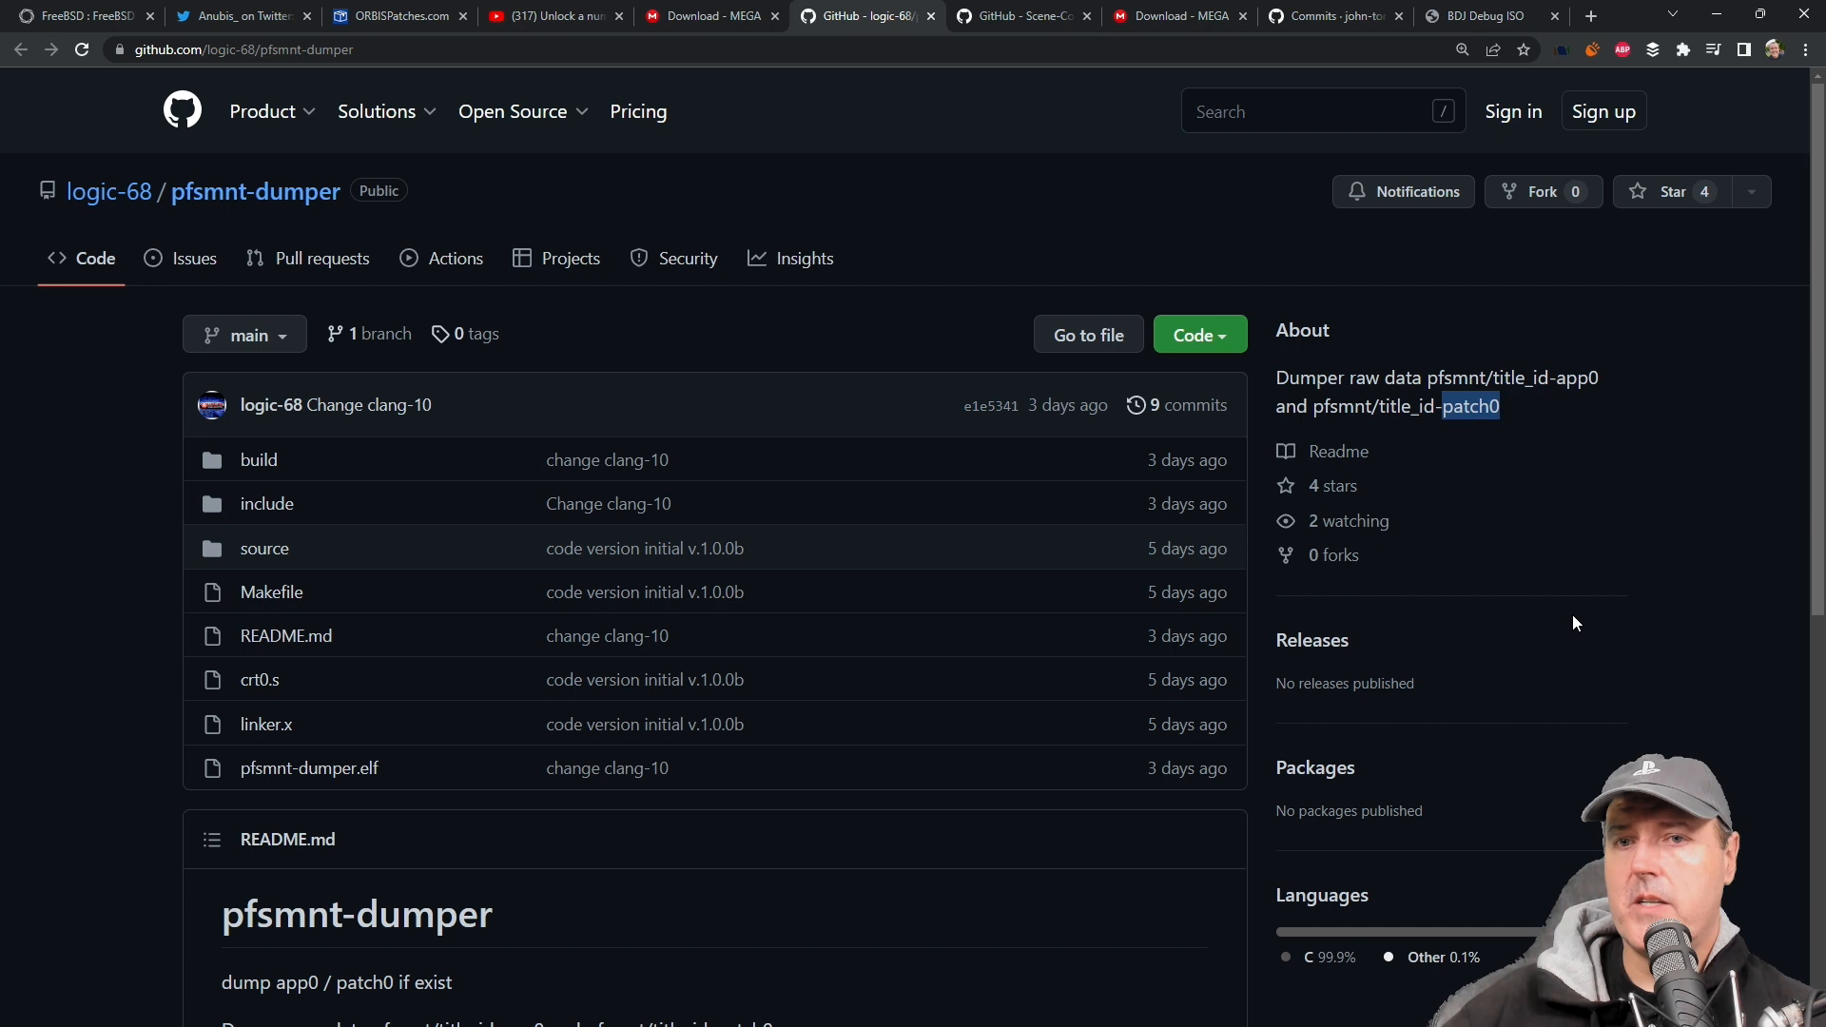
{"action": "left_click", "coordinate": [1007, 16]}
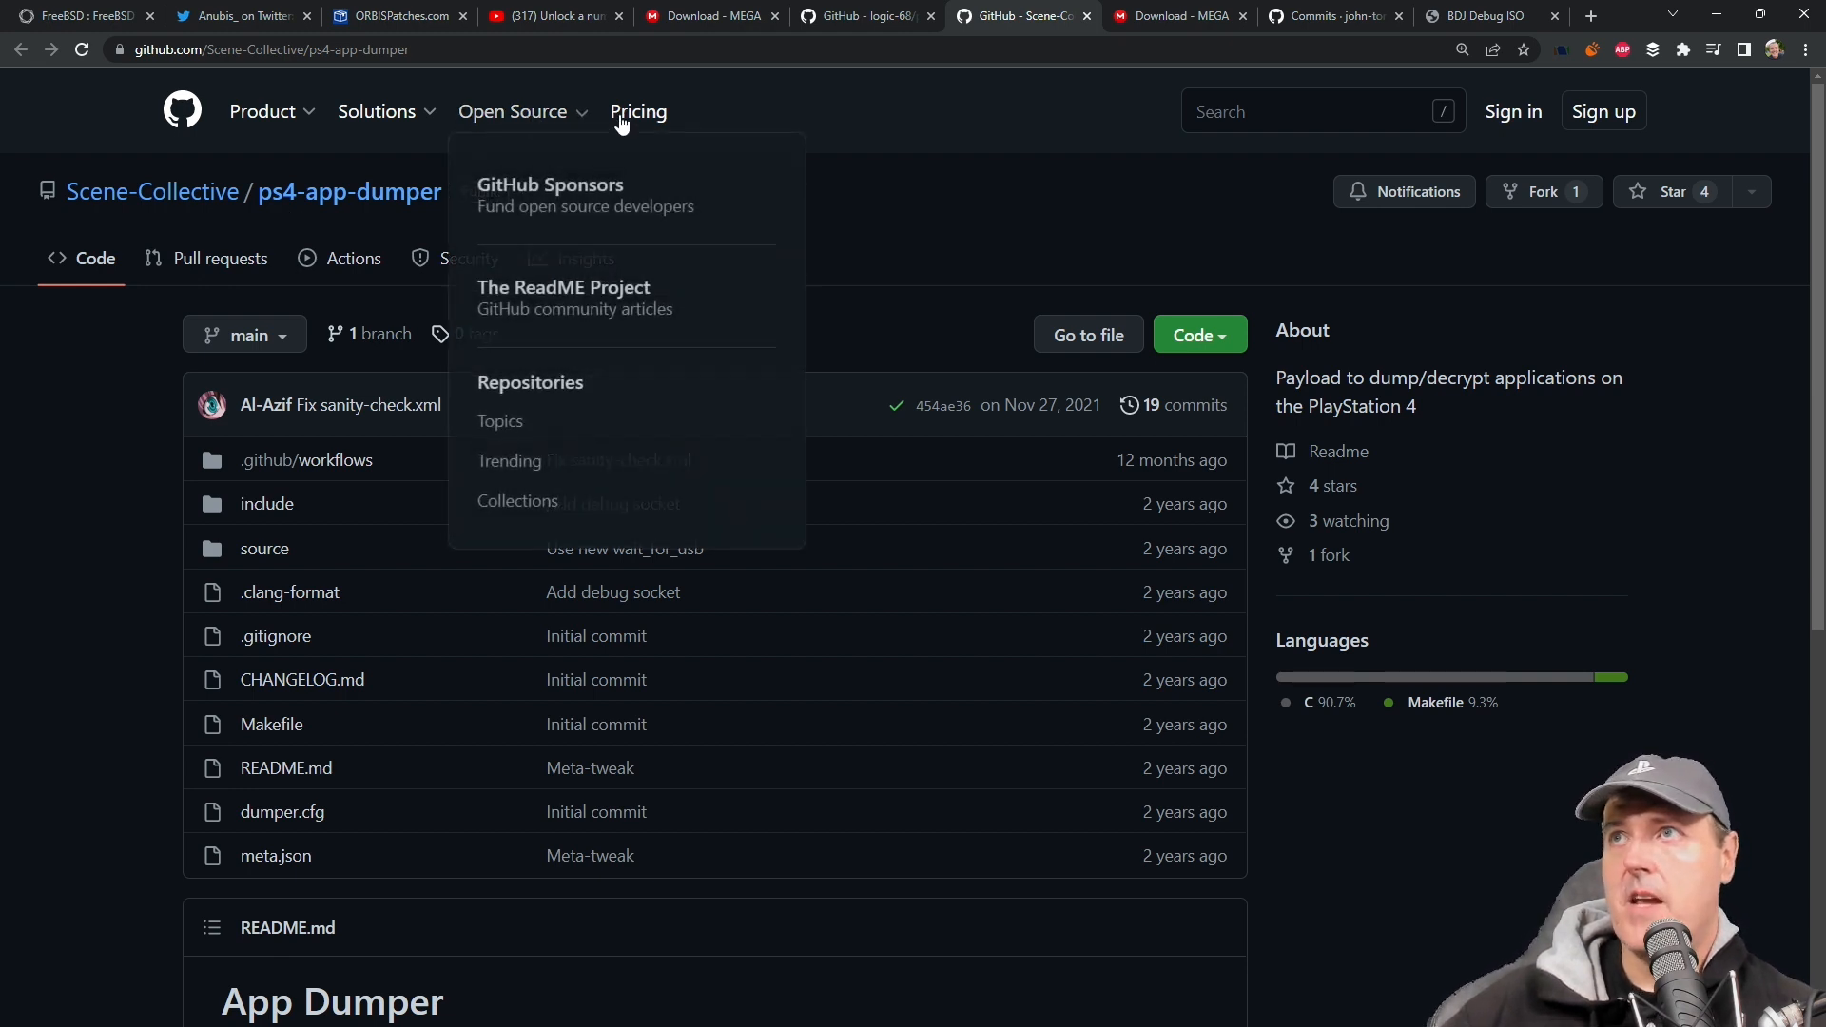
{"action": "left_click", "coordinate": [867, 19]}
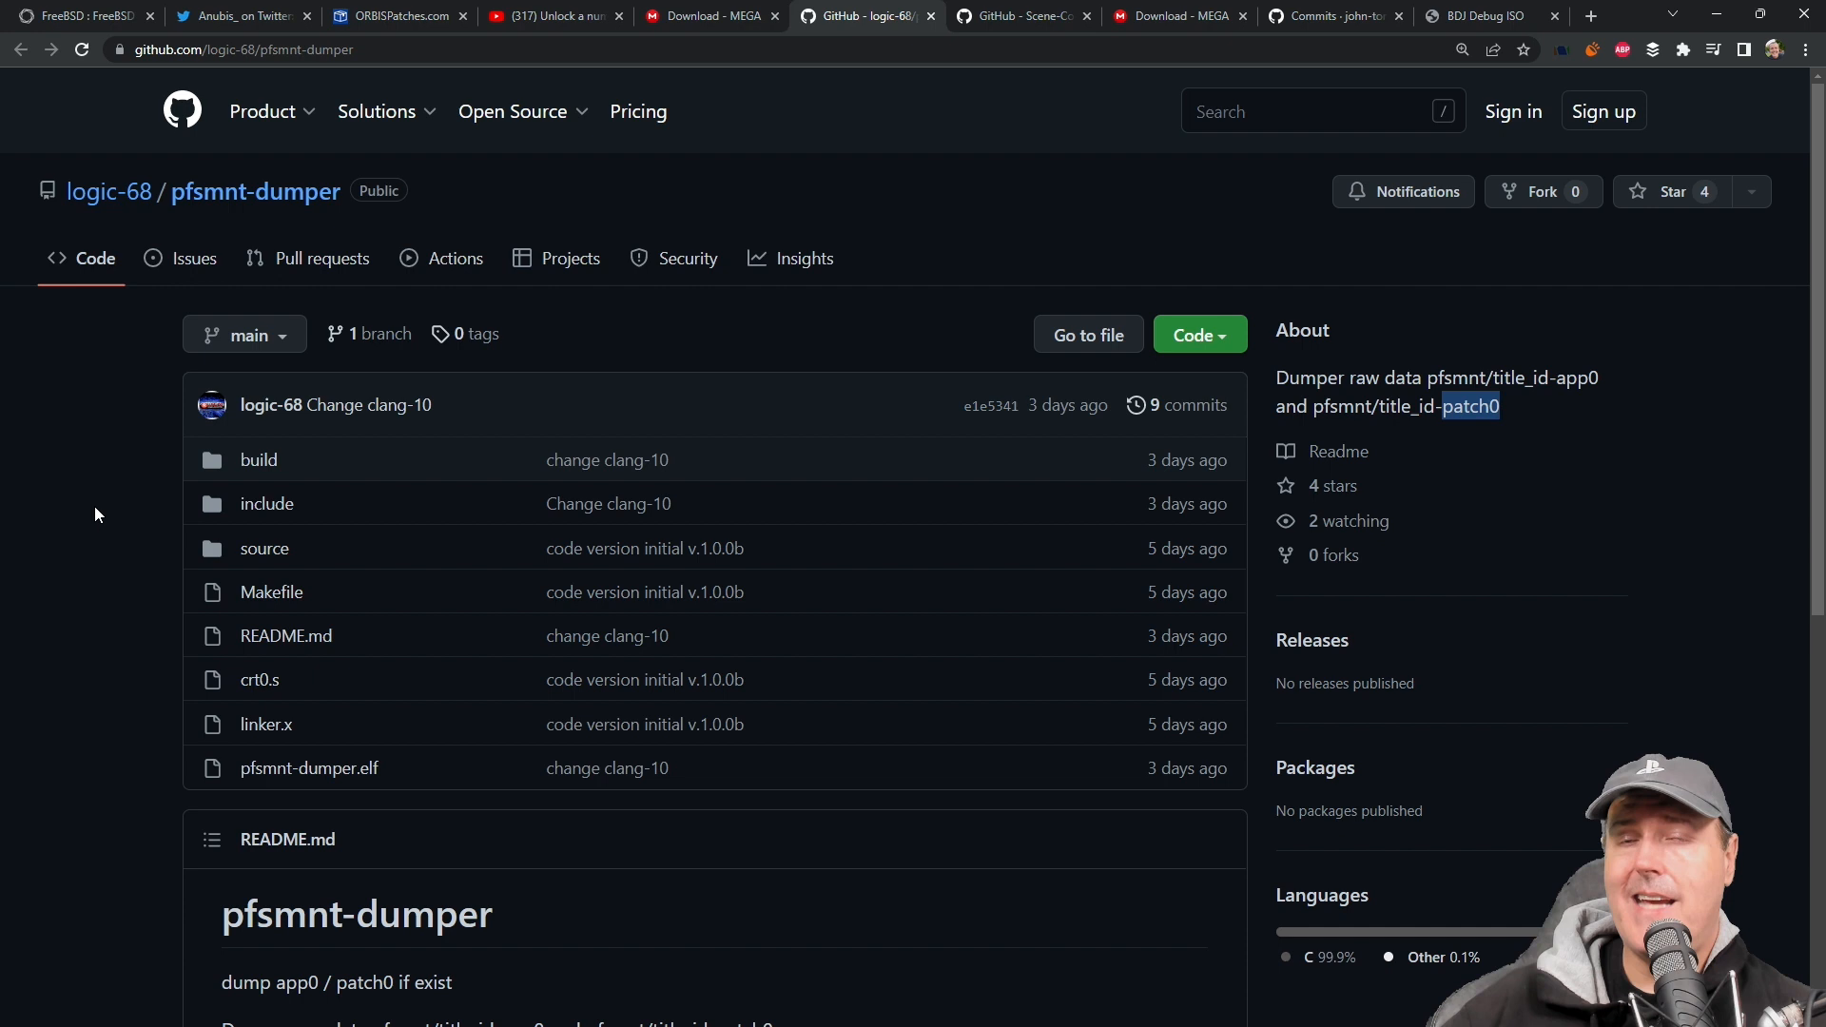
{"action": "double_click", "coordinate": [1572, 378]}
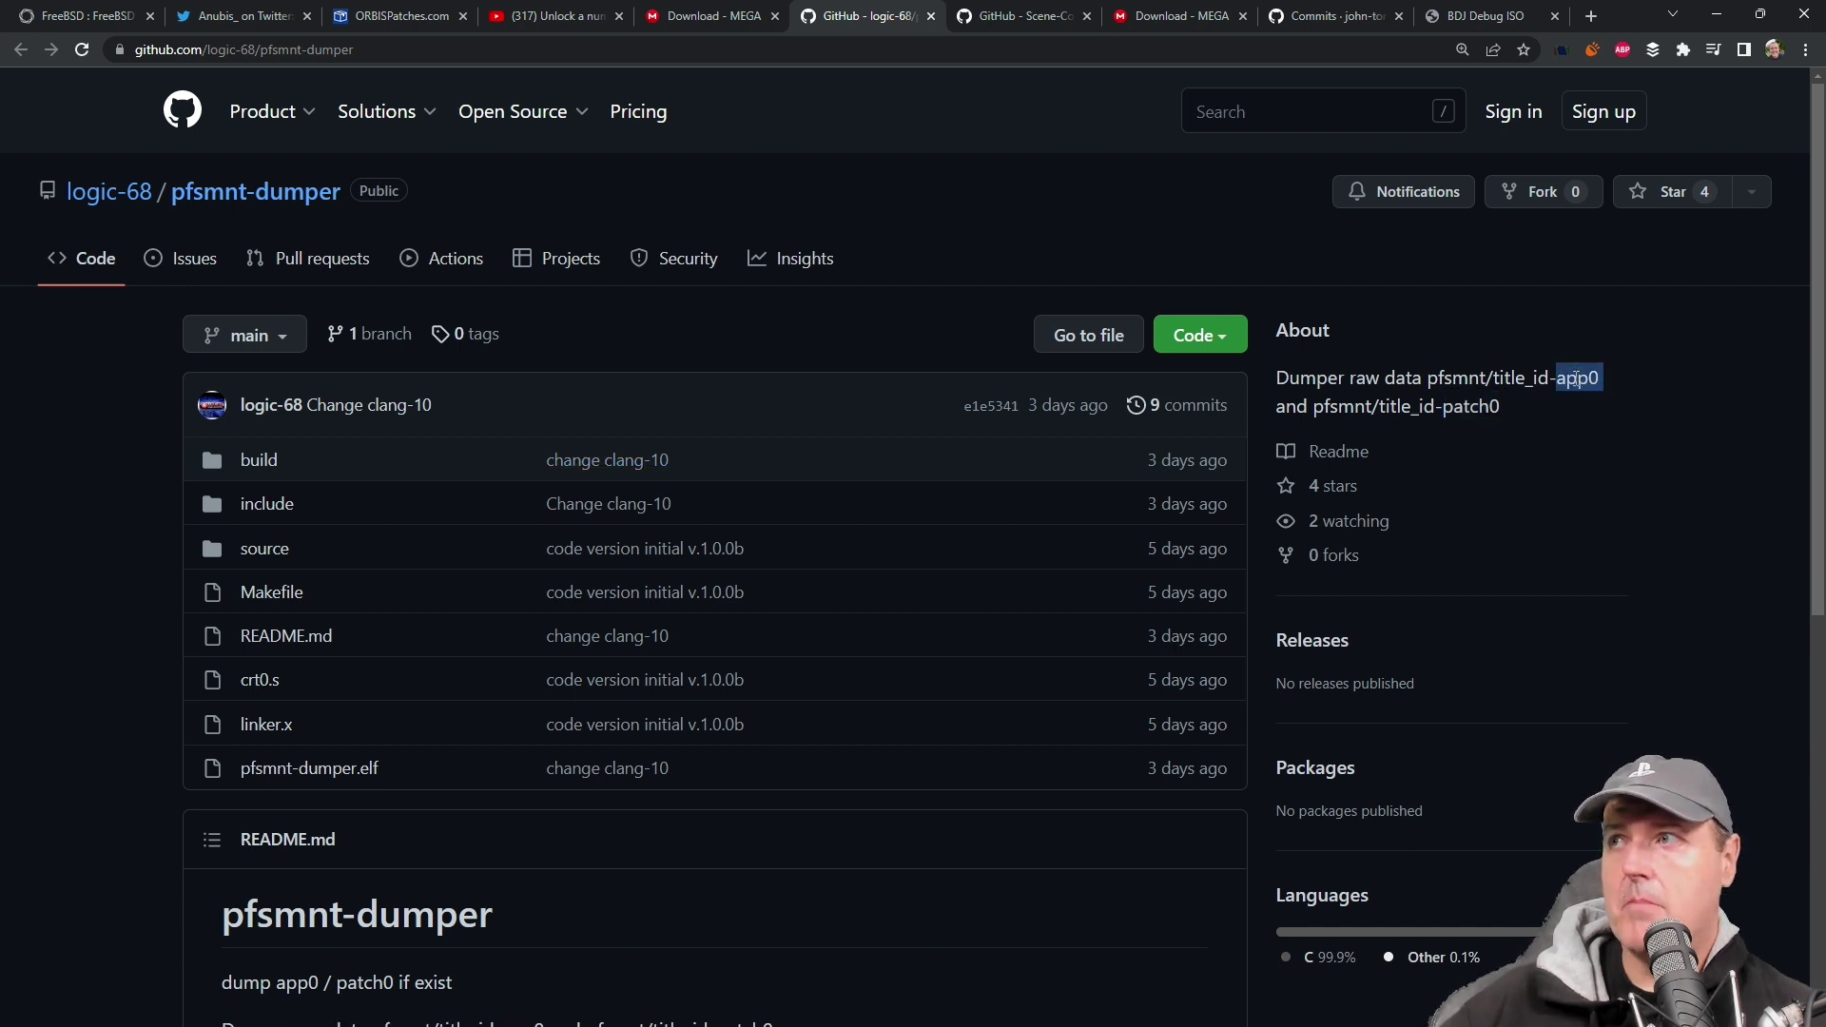
{"action": "double_click", "coordinate": [1470, 408]}
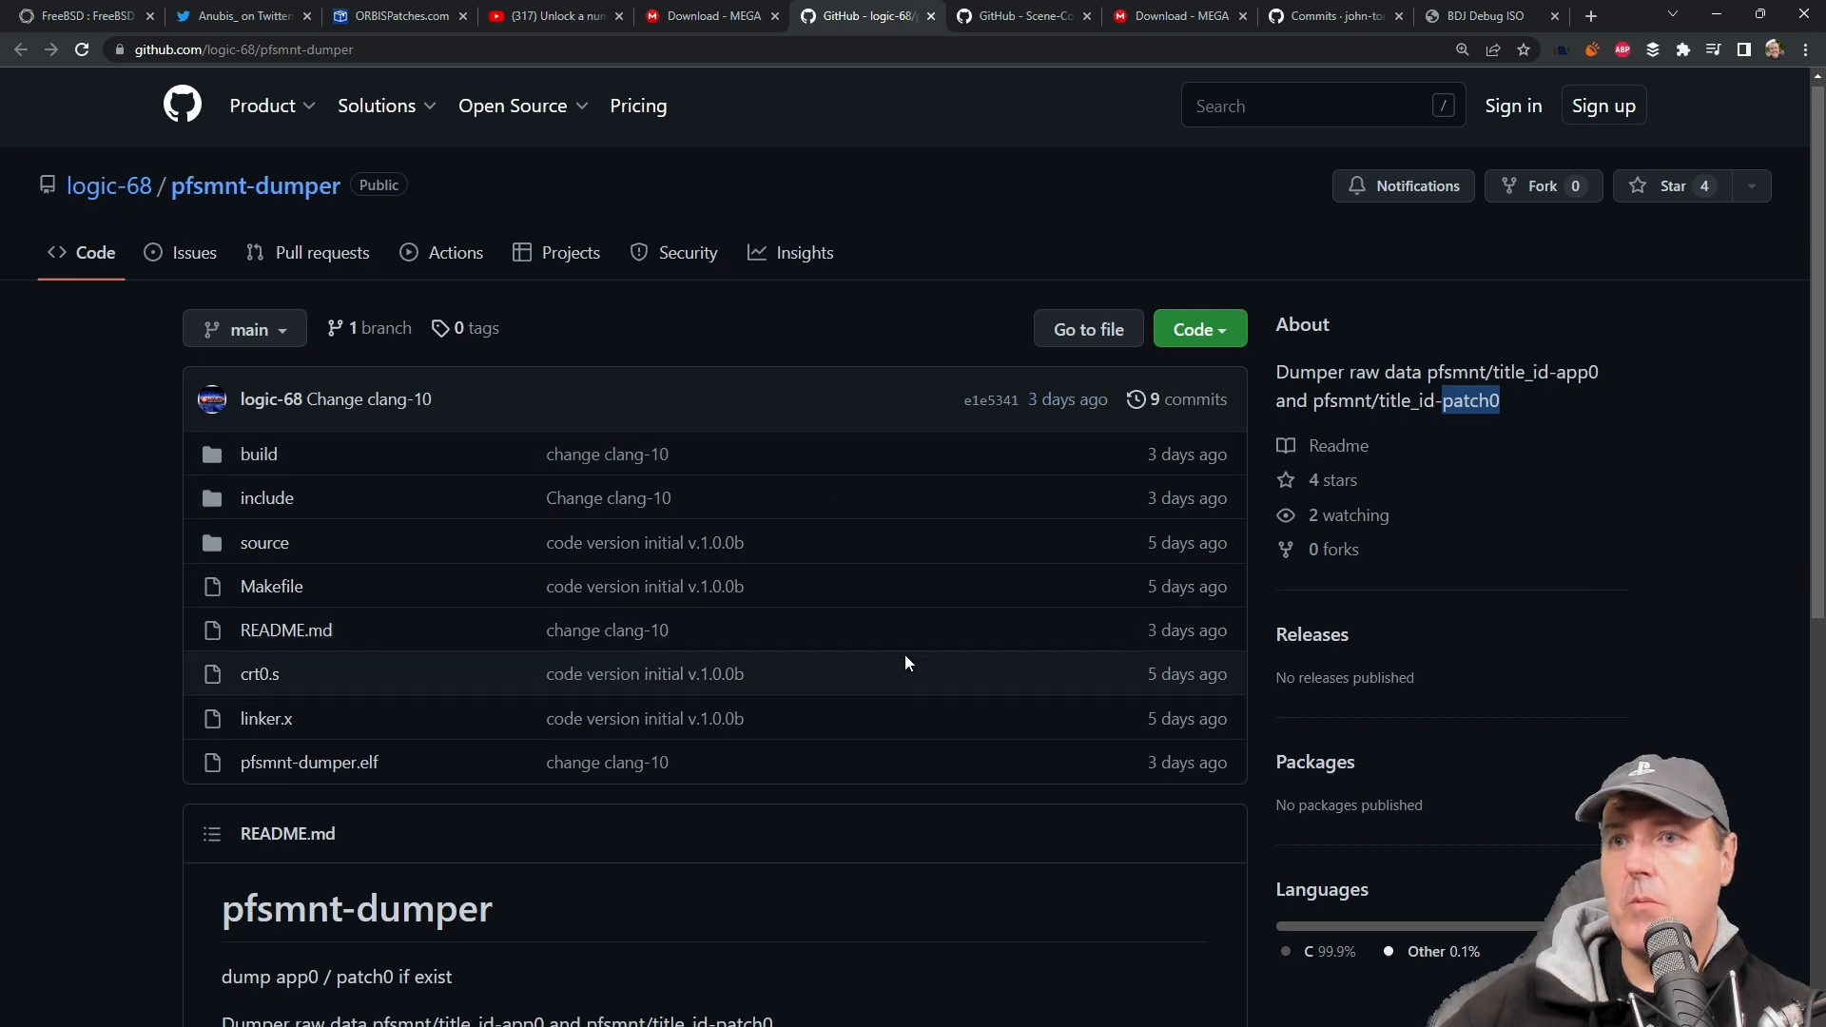
{"action": "scroll", "coordinate": [905, 655], "scroll_direction": "down", "scroll_amount": 4}
{"action": "scroll", "coordinate": [892, 645], "scroll_direction": "down", "scroll_amount": 2}
{"action": "scroll", "coordinate": [892, 645], "scroll_direction": "up", "scroll_amount": 6}
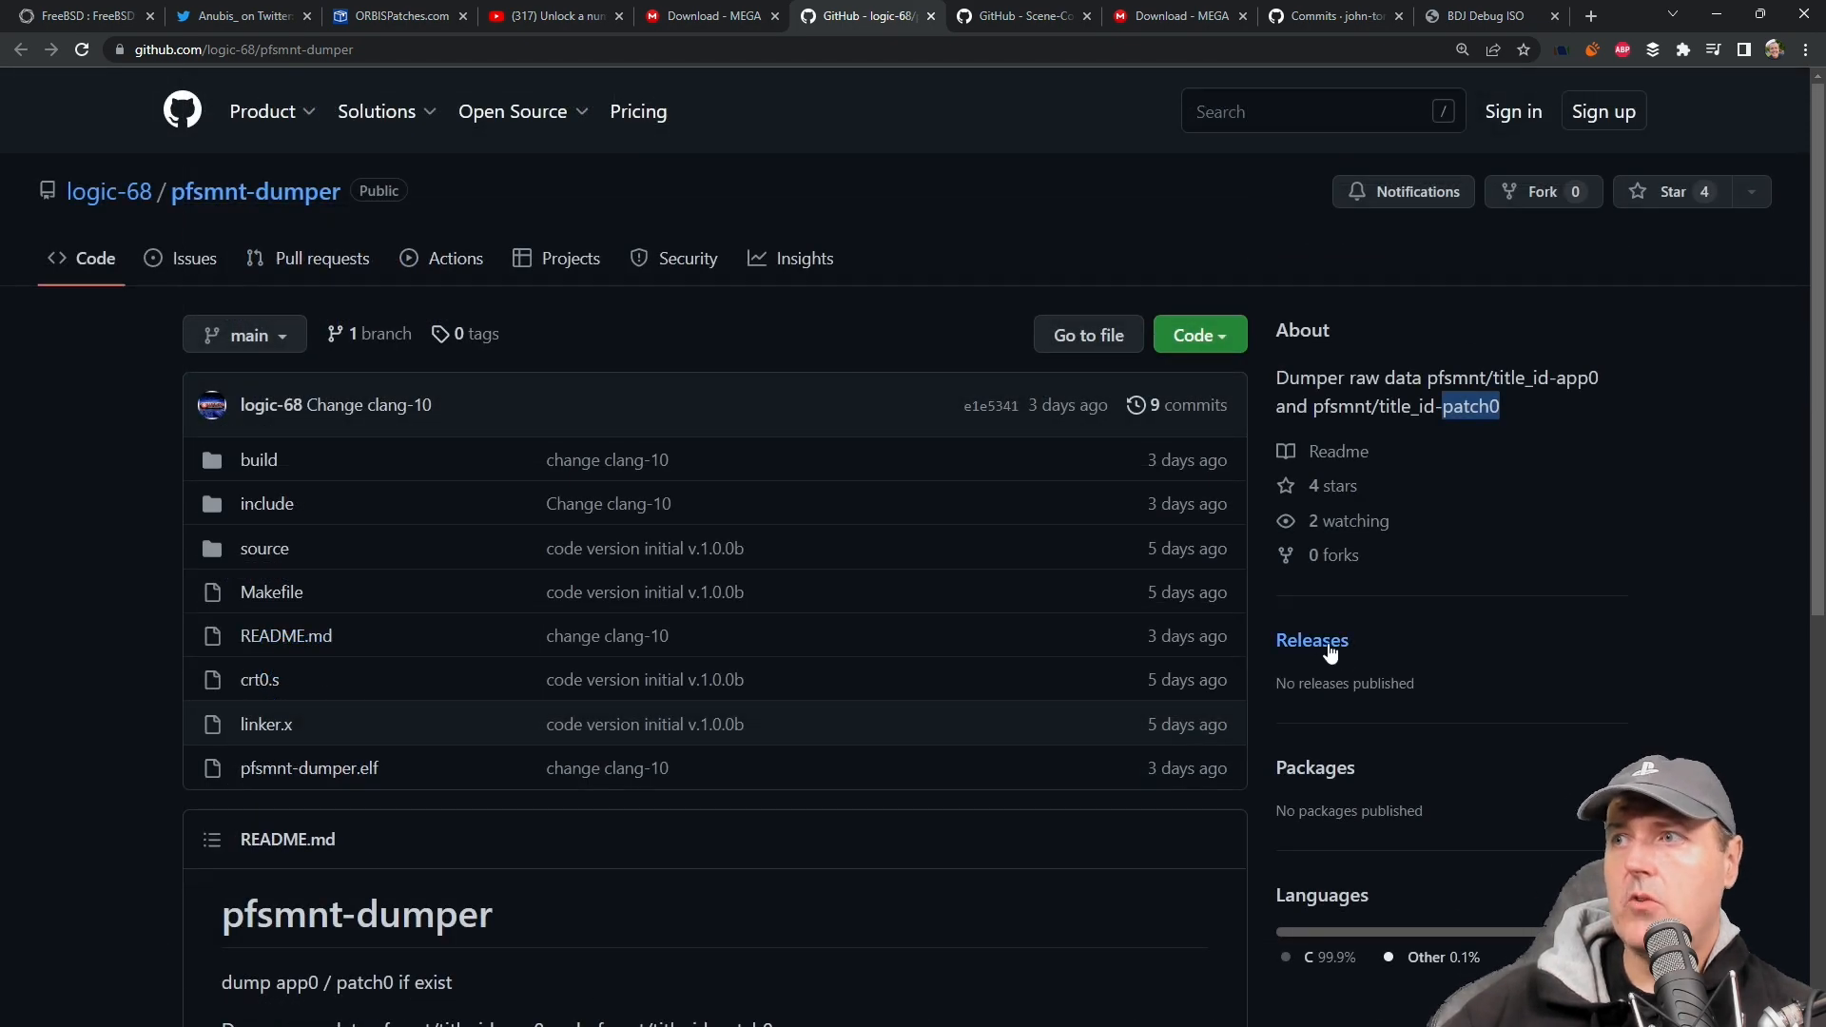
{"action": "double_click", "coordinate": [1327, 683]}
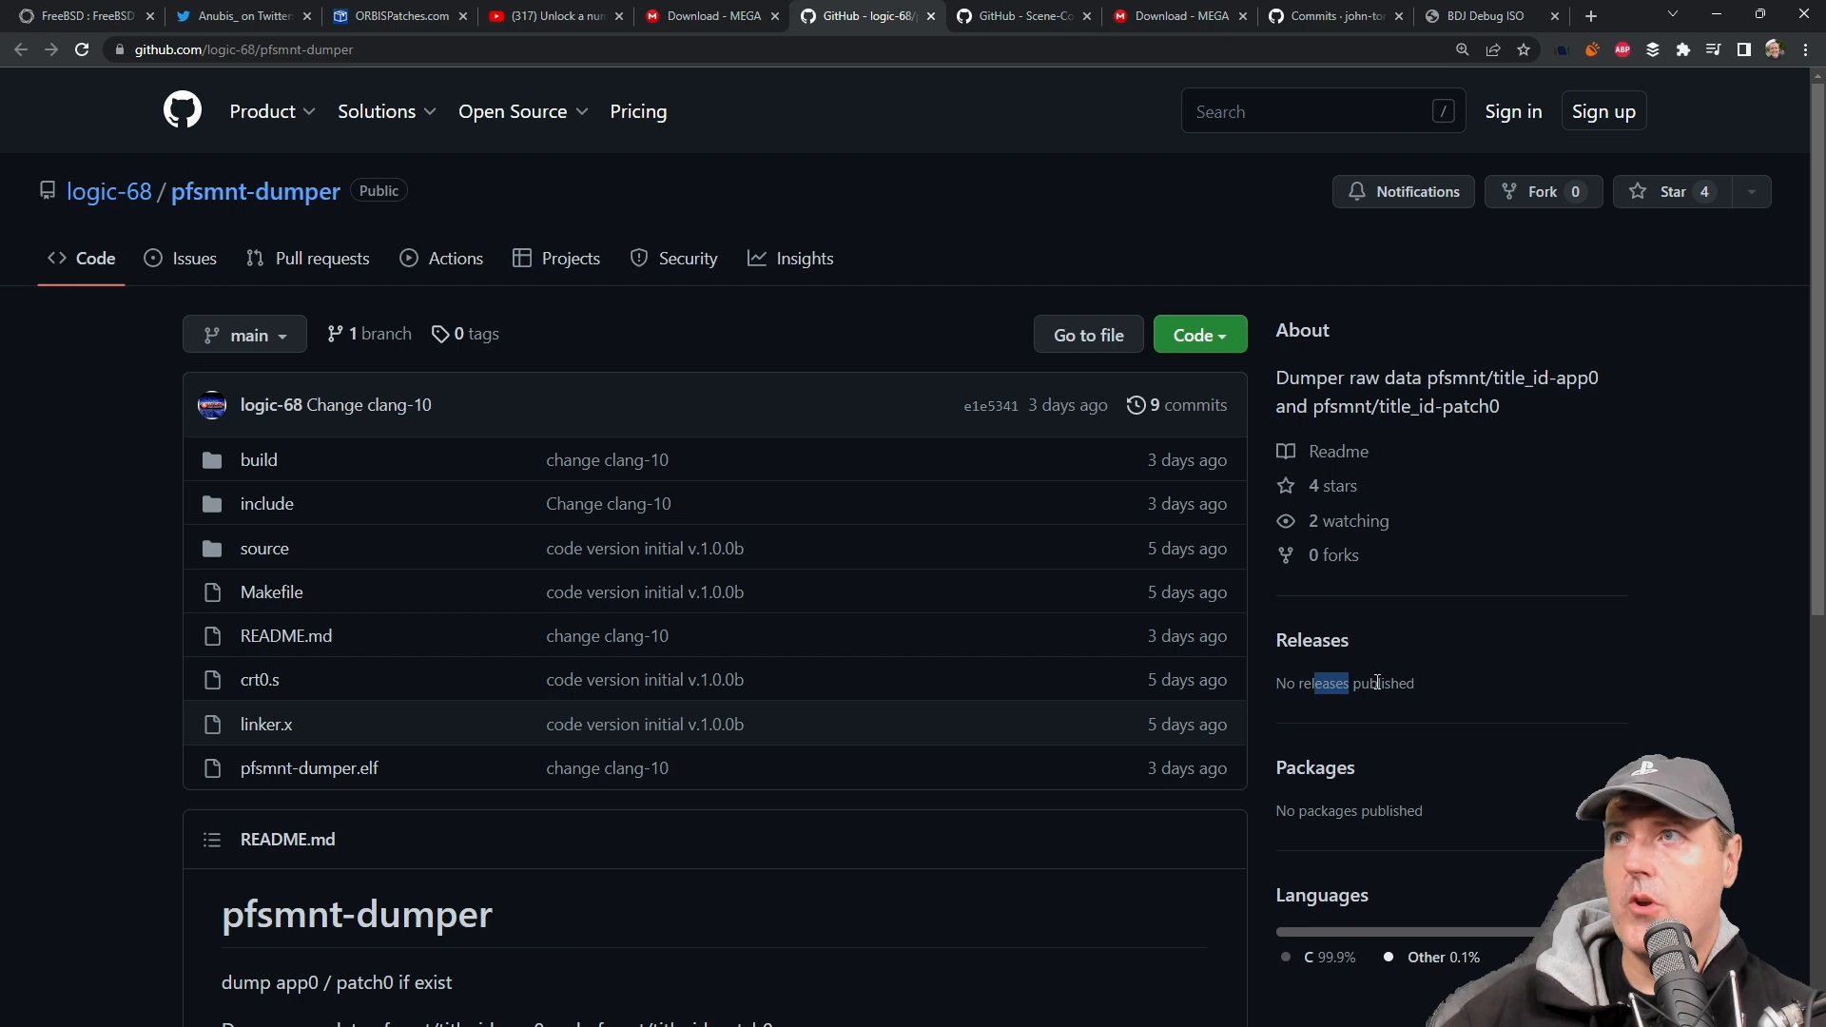
{"action": "left_click", "coordinate": [1398, 727]}
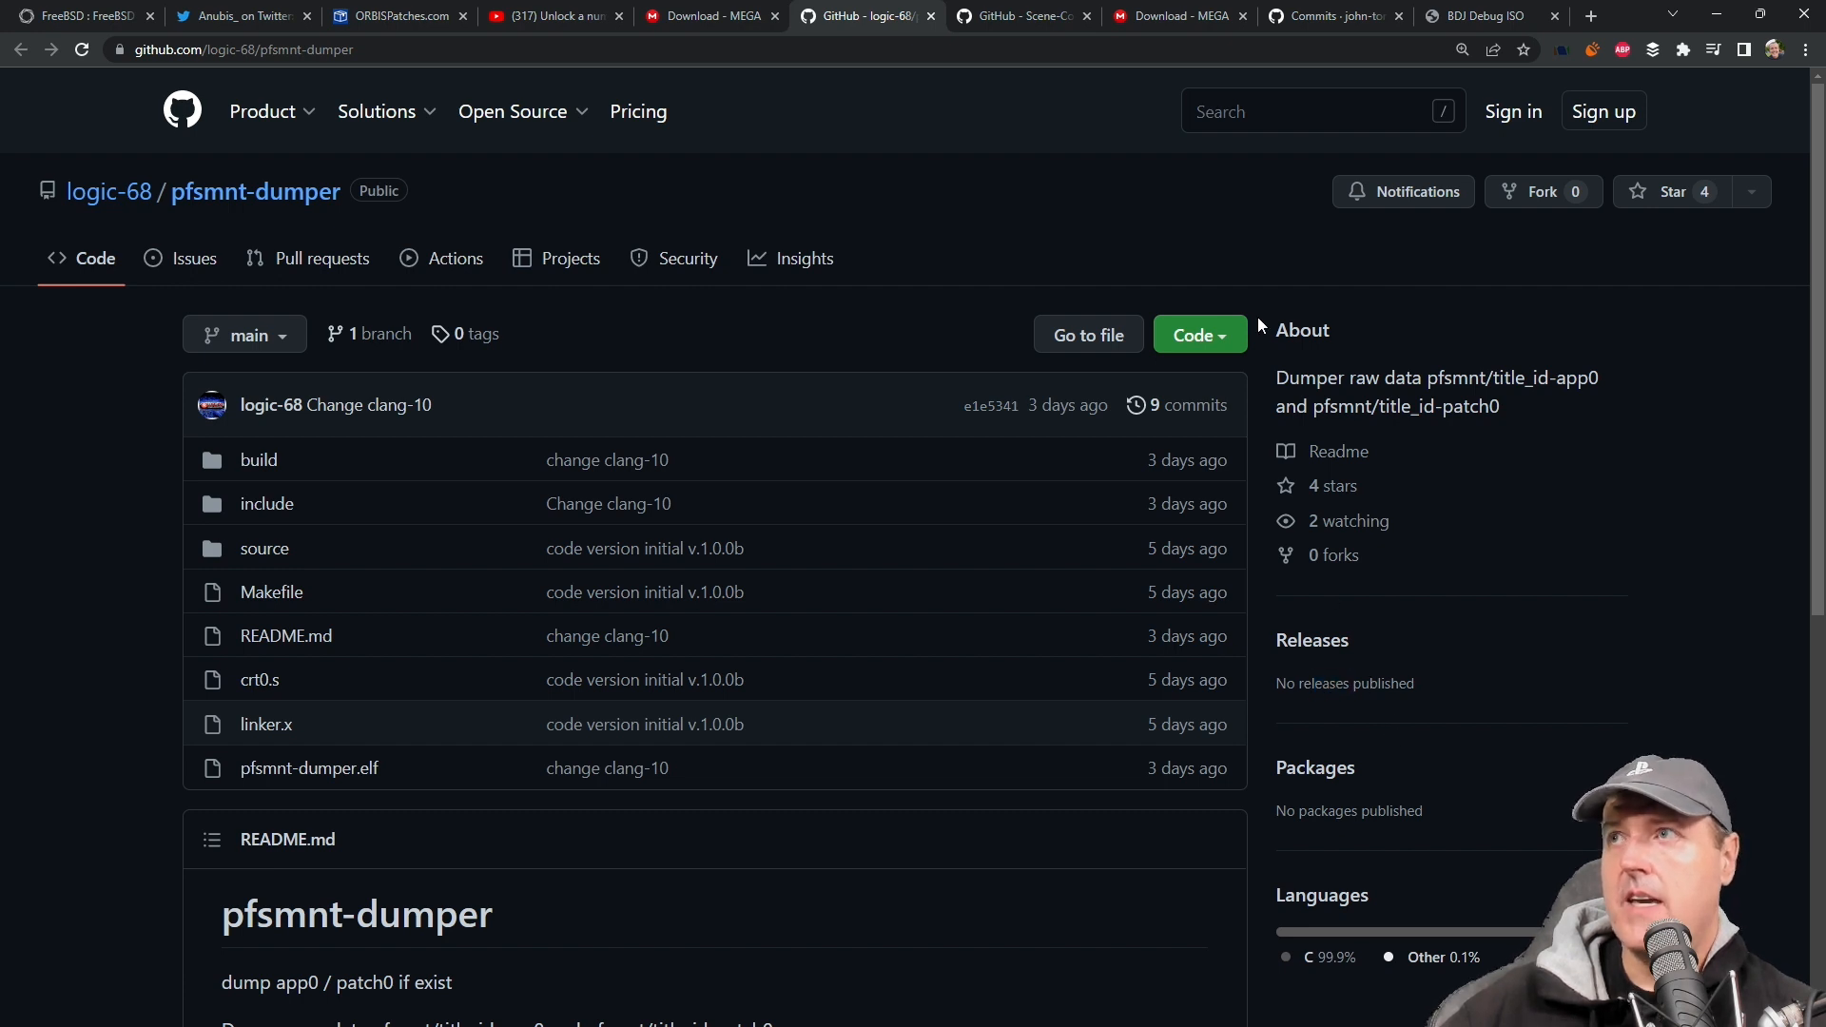
Centre the 7-Zip window over MEGA and select PFSMNT-DUMPER-app0-patch0.elf.
{"action": "left_click", "coordinate": [1170, 15]}
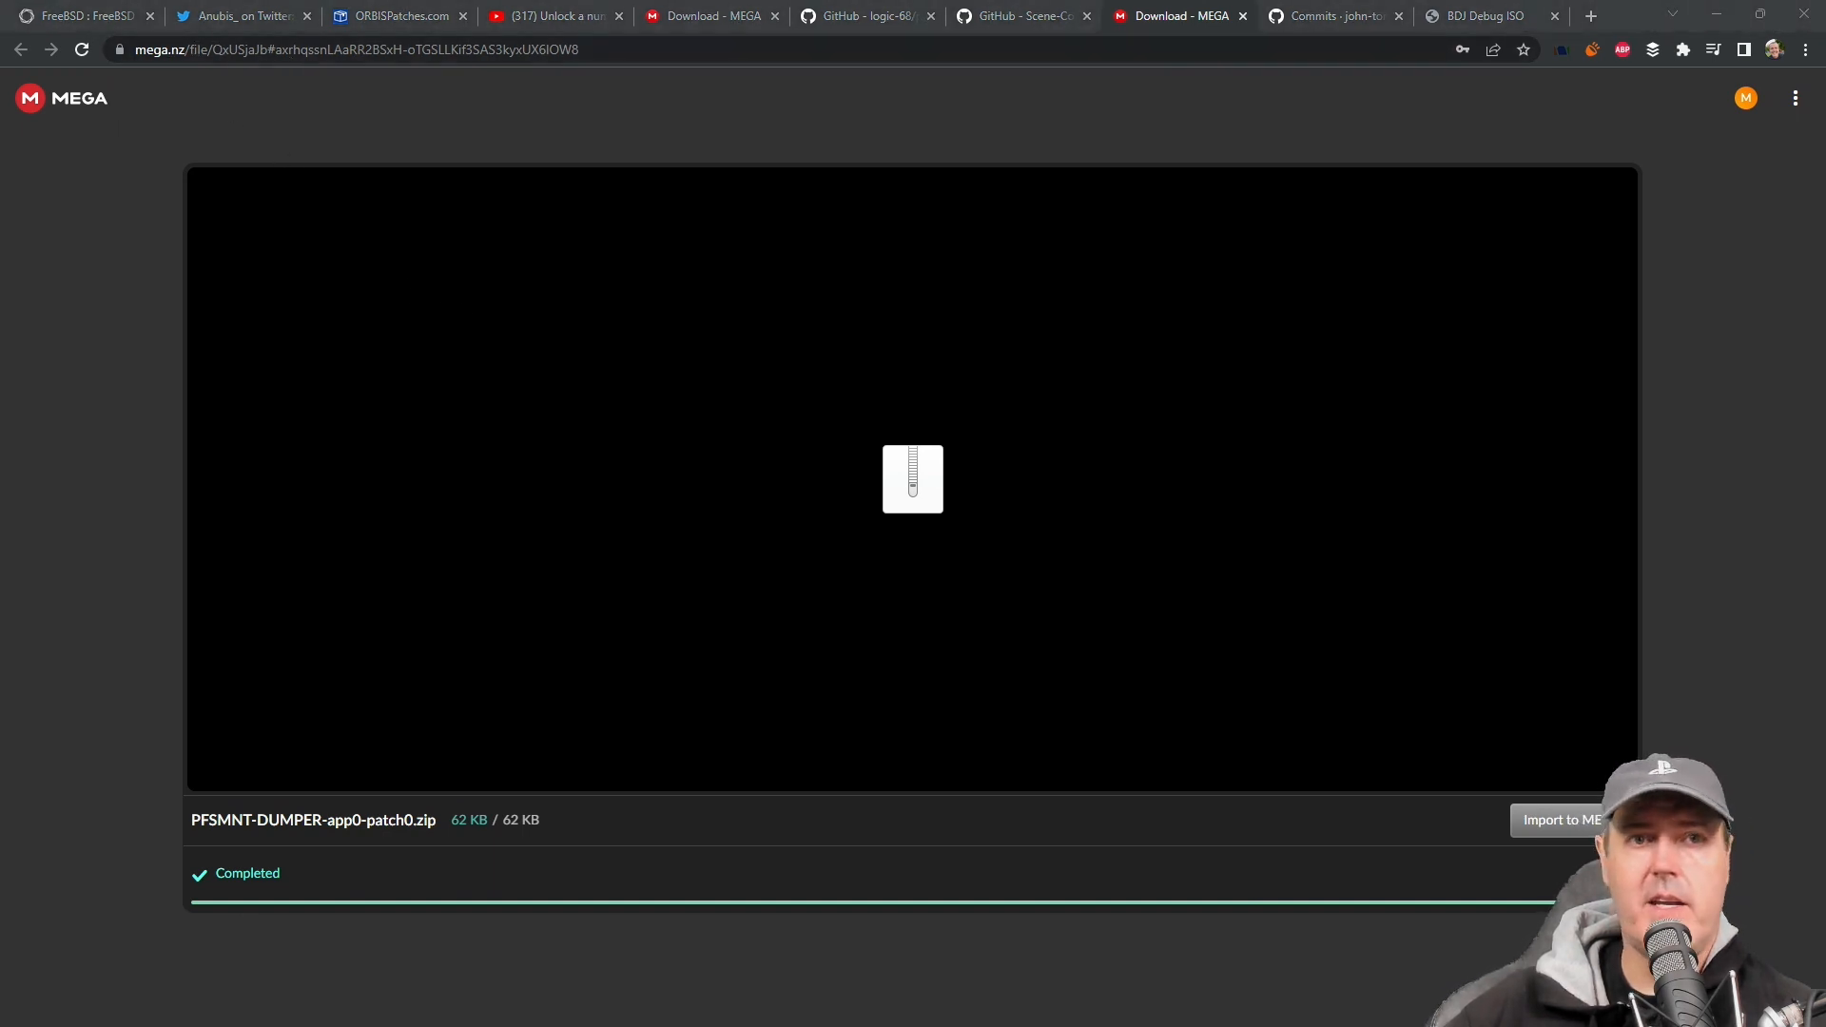
{"action": "left_click_drag", "start_coordinate": [243, 252], "coordinate": [802, 199]}
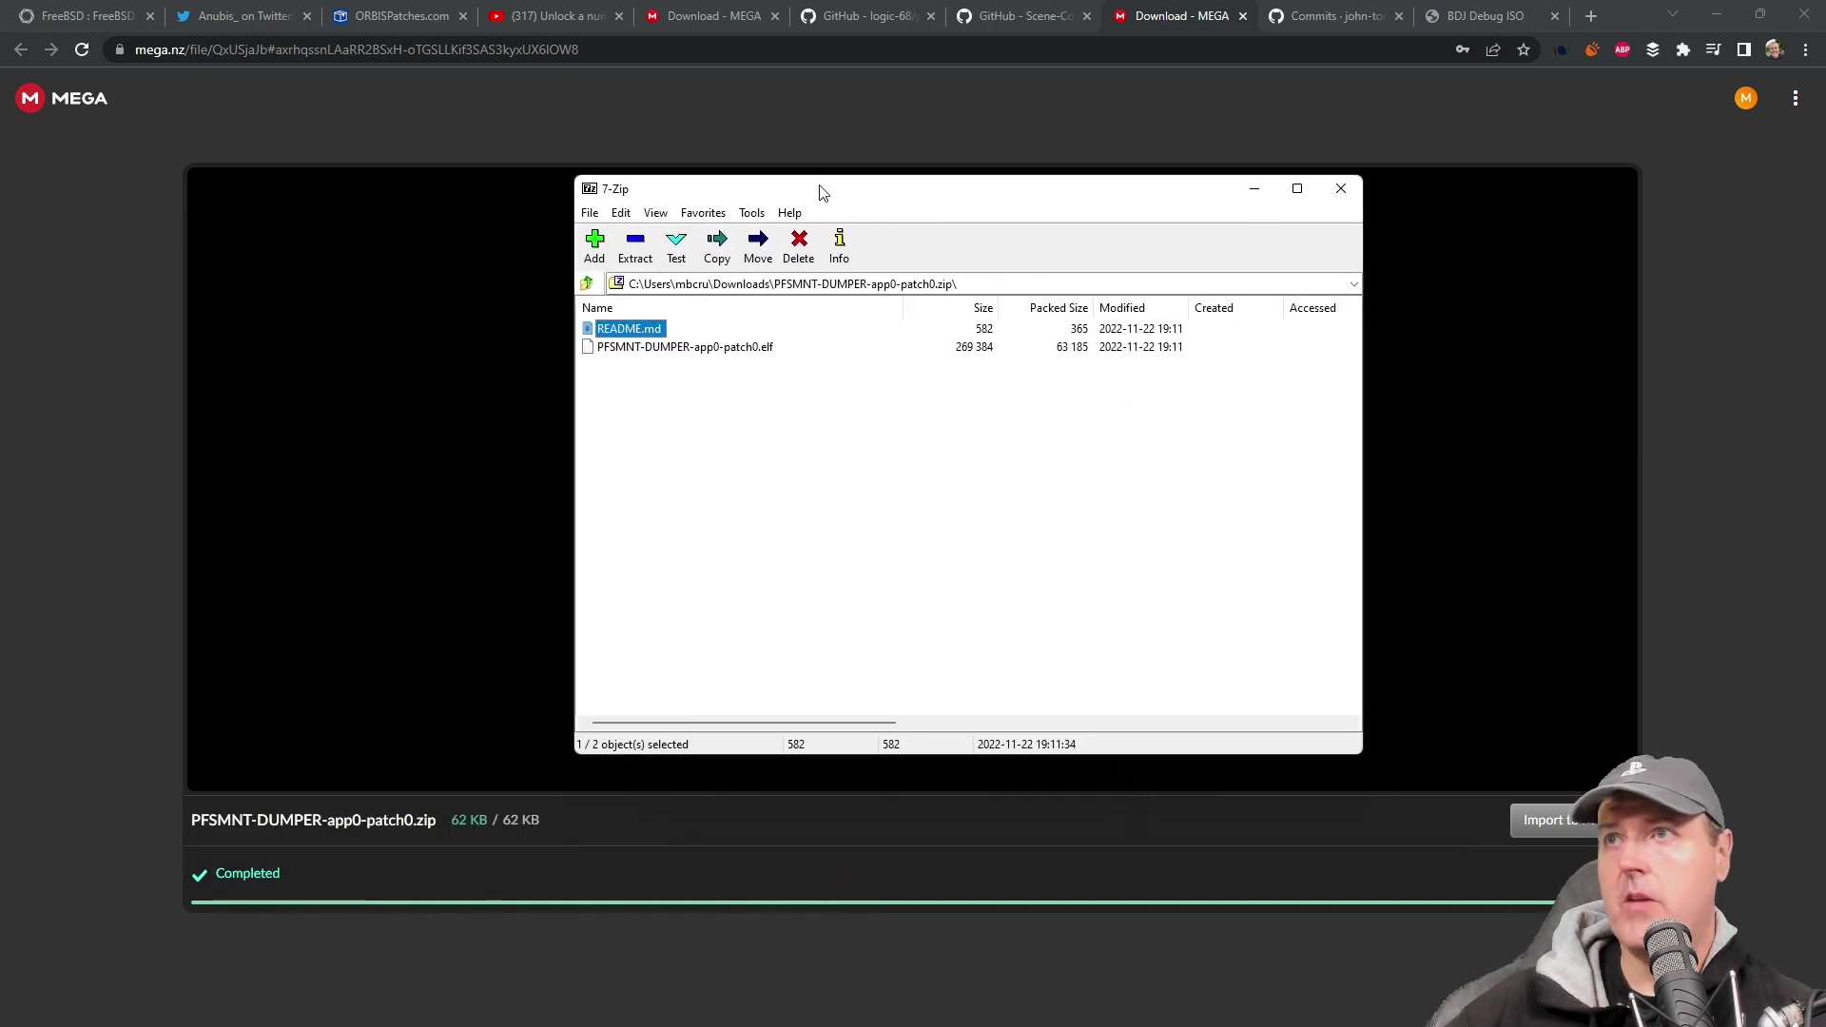
{"action": "left_click", "coordinate": [766, 443]}
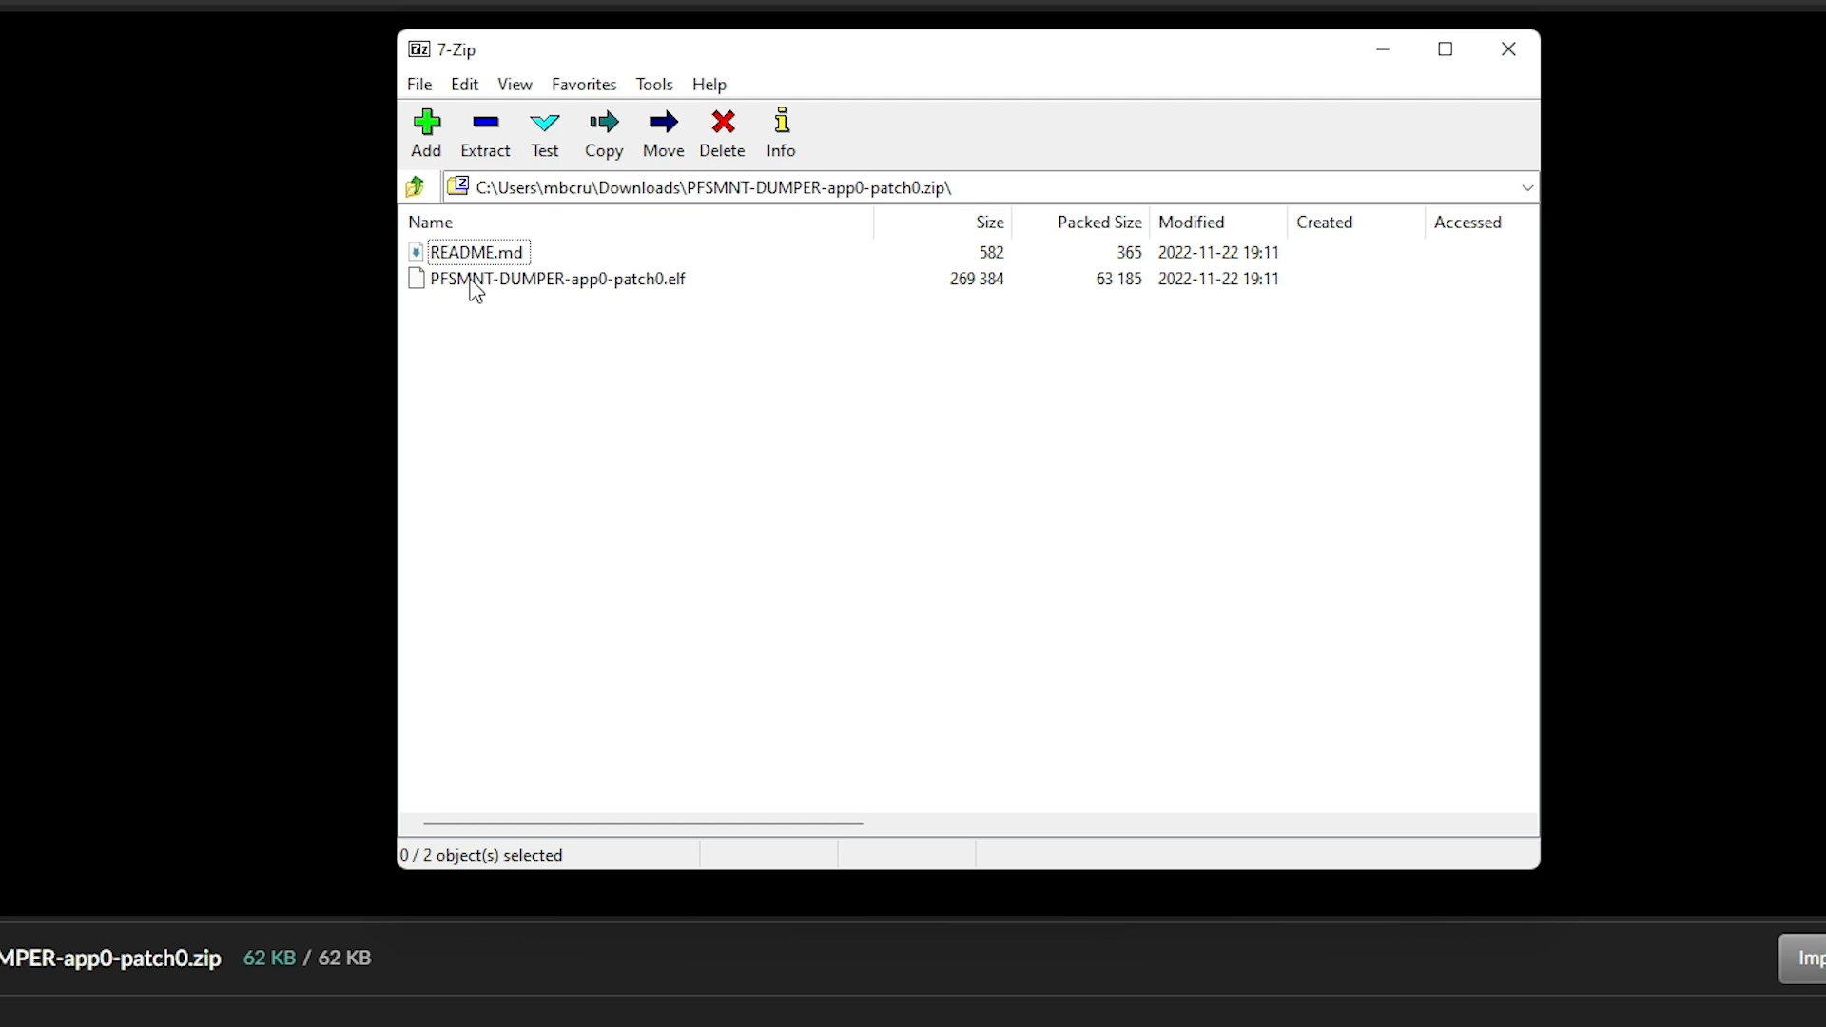
{"action": "left_click", "coordinate": [474, 289]}
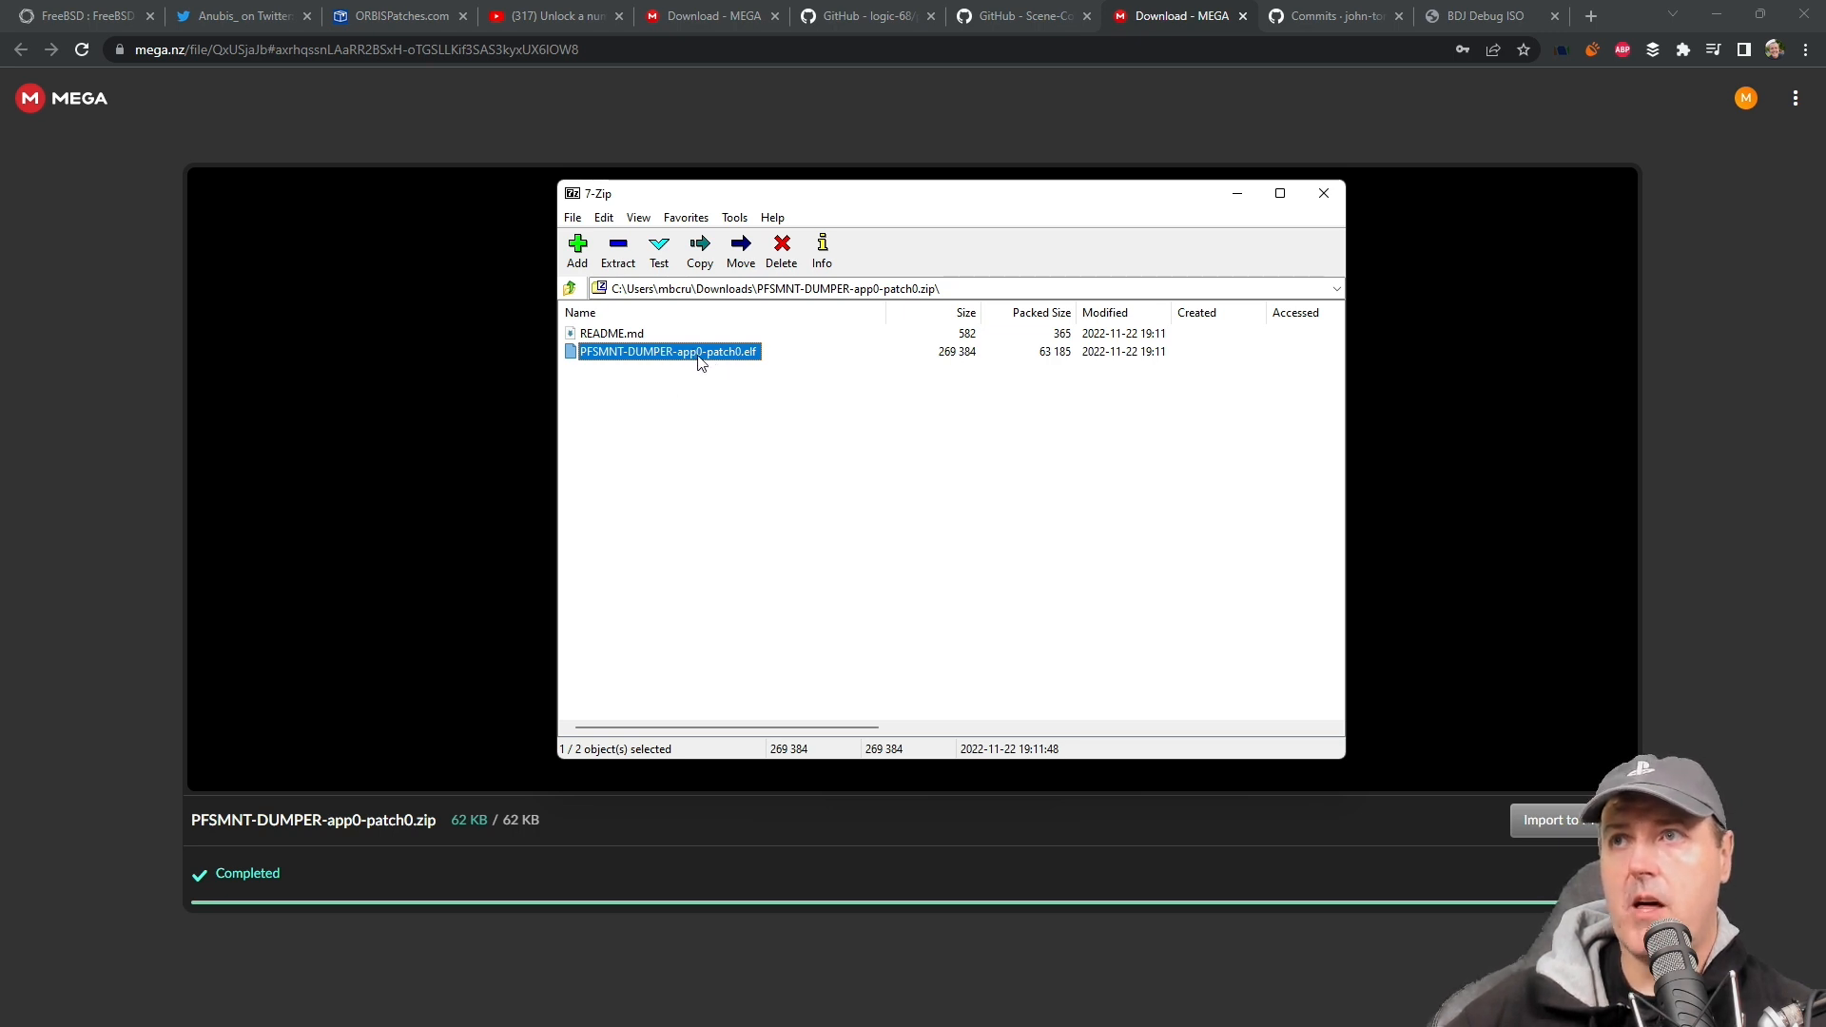
Read the dumper's README.md credits, notes and requirements in the editor, then close it.
{"action": "key", "text": "Up"}
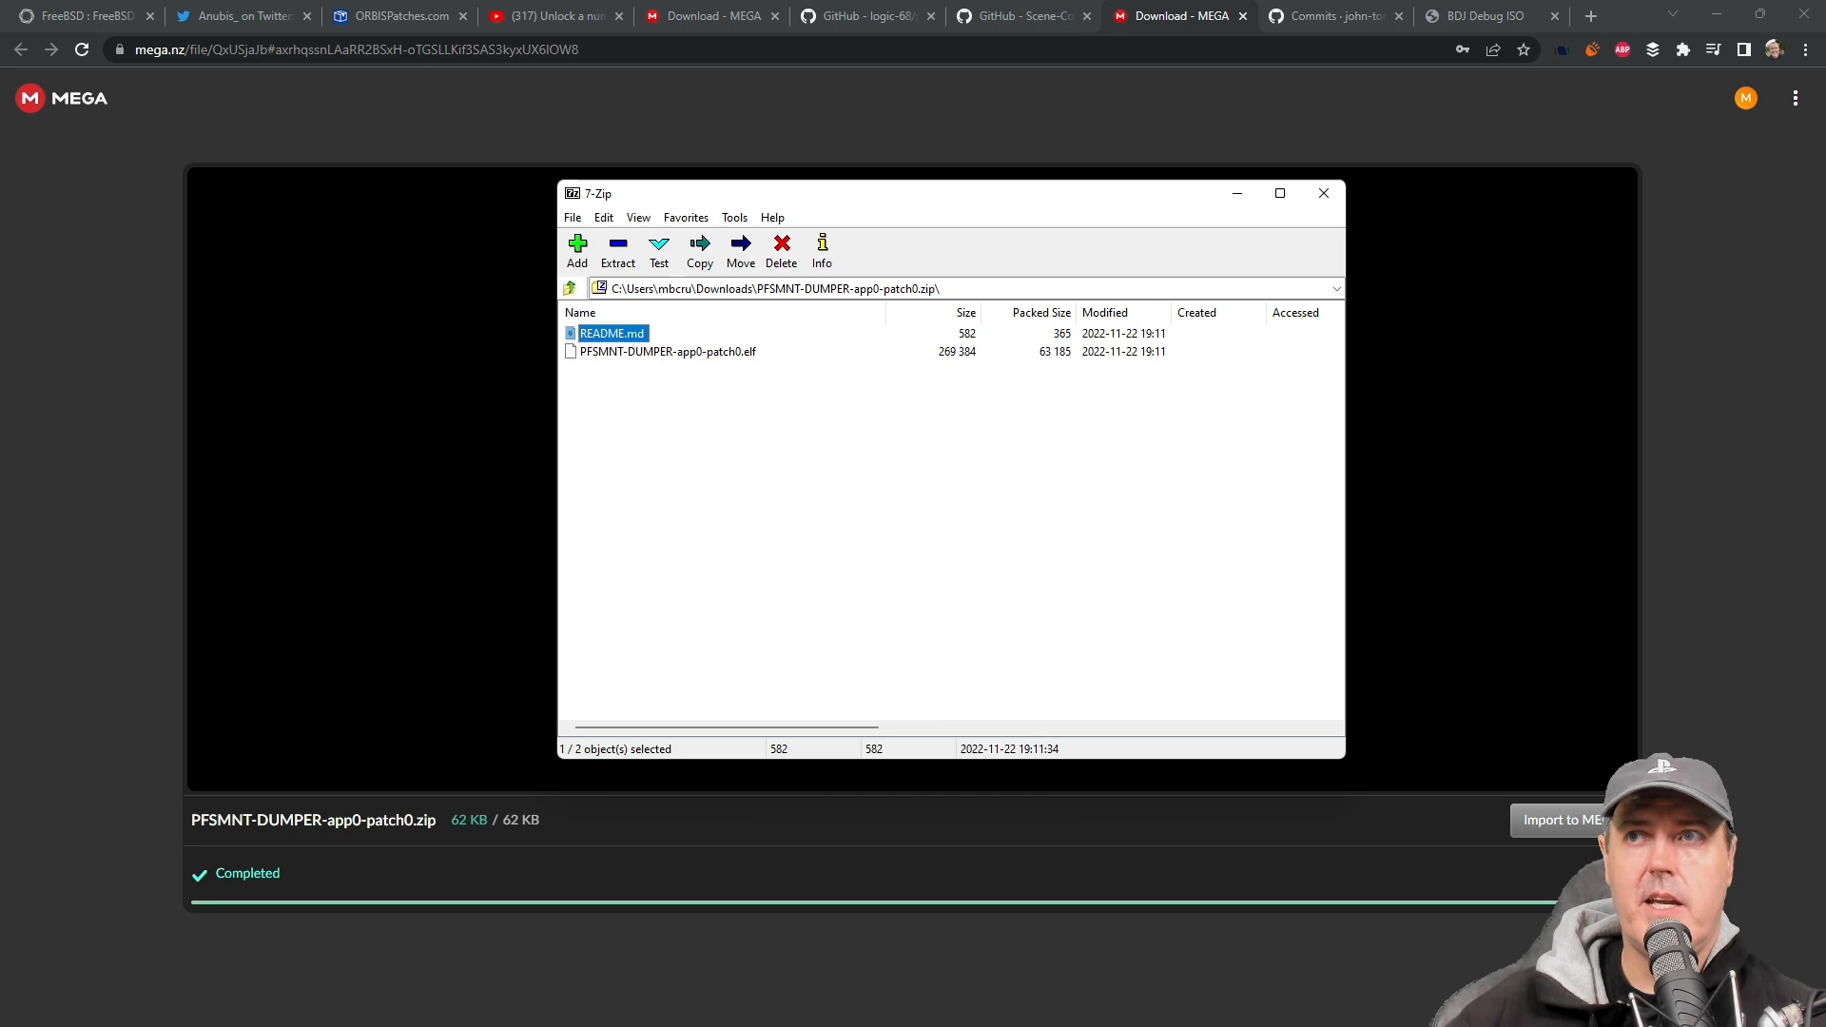
{"action": "key", "text": "Return"}
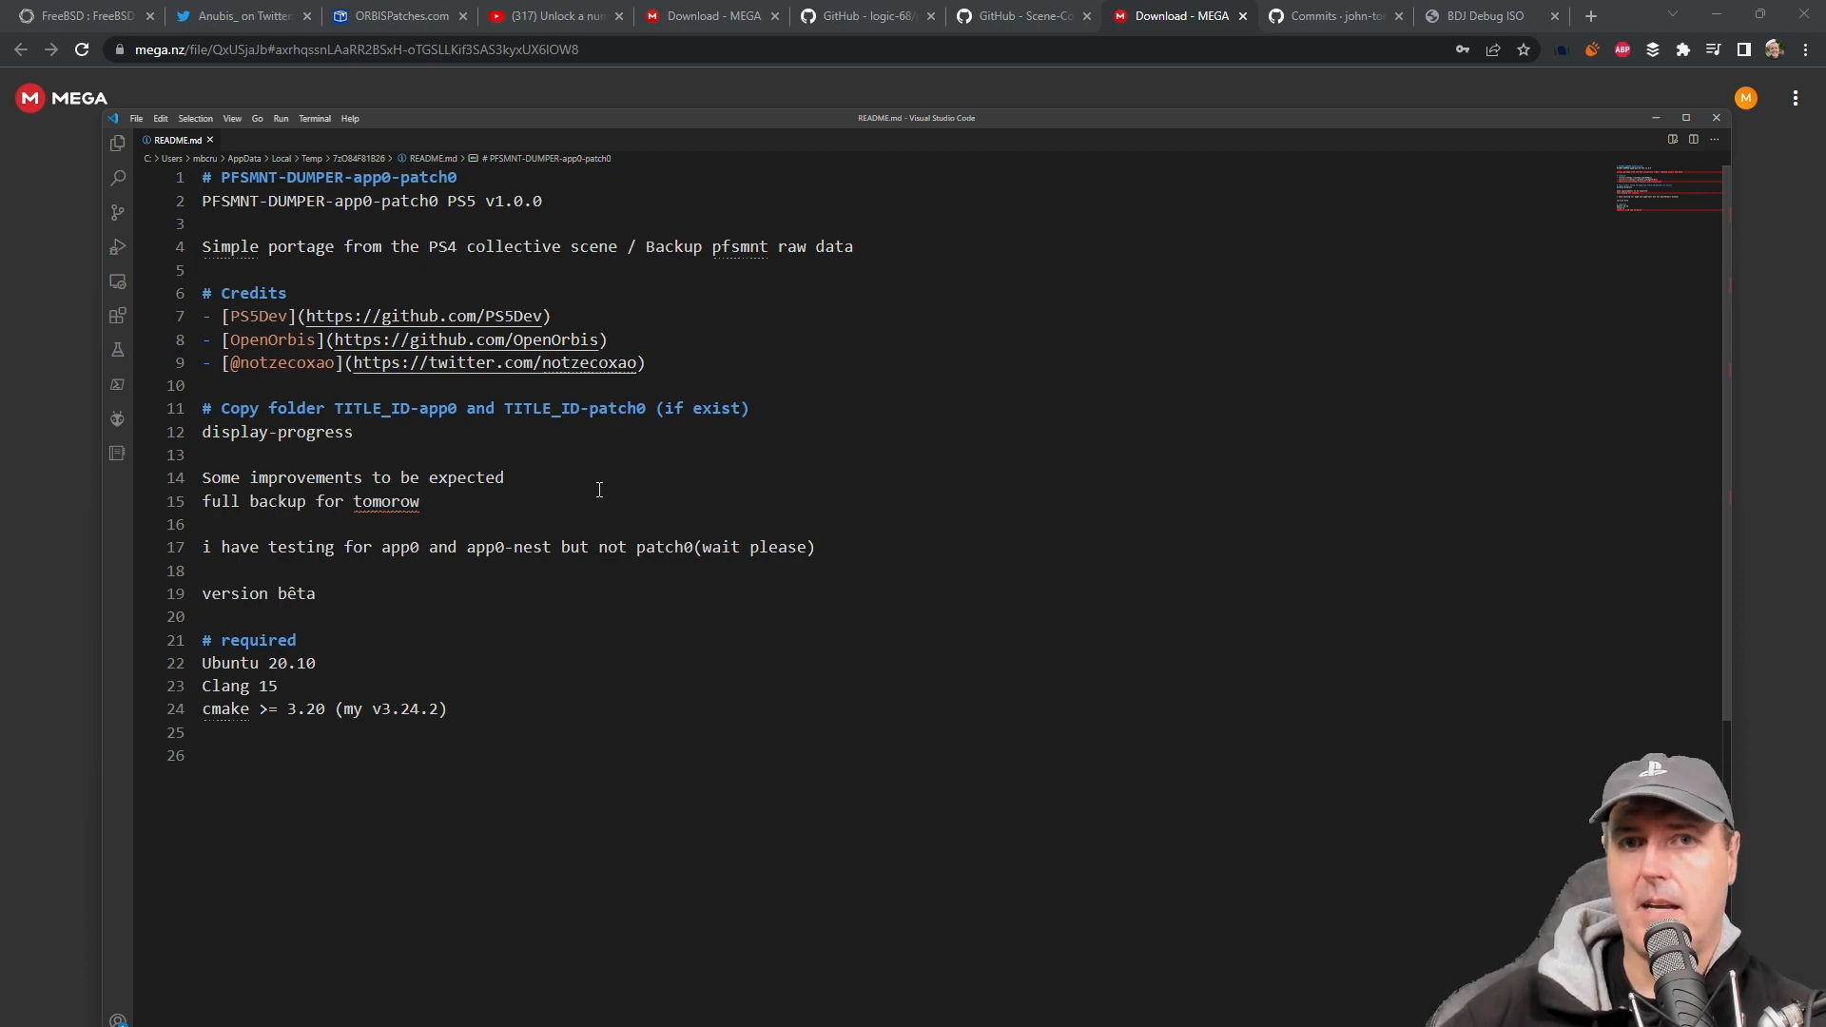
{"action": "key", "text": "alt+F4"}
Switch to the bdj-sdk commits page ahead of listing BDJ Debug ISO.zip's contents.
{"action": "left_click", "coordinate": [1340, 16]}
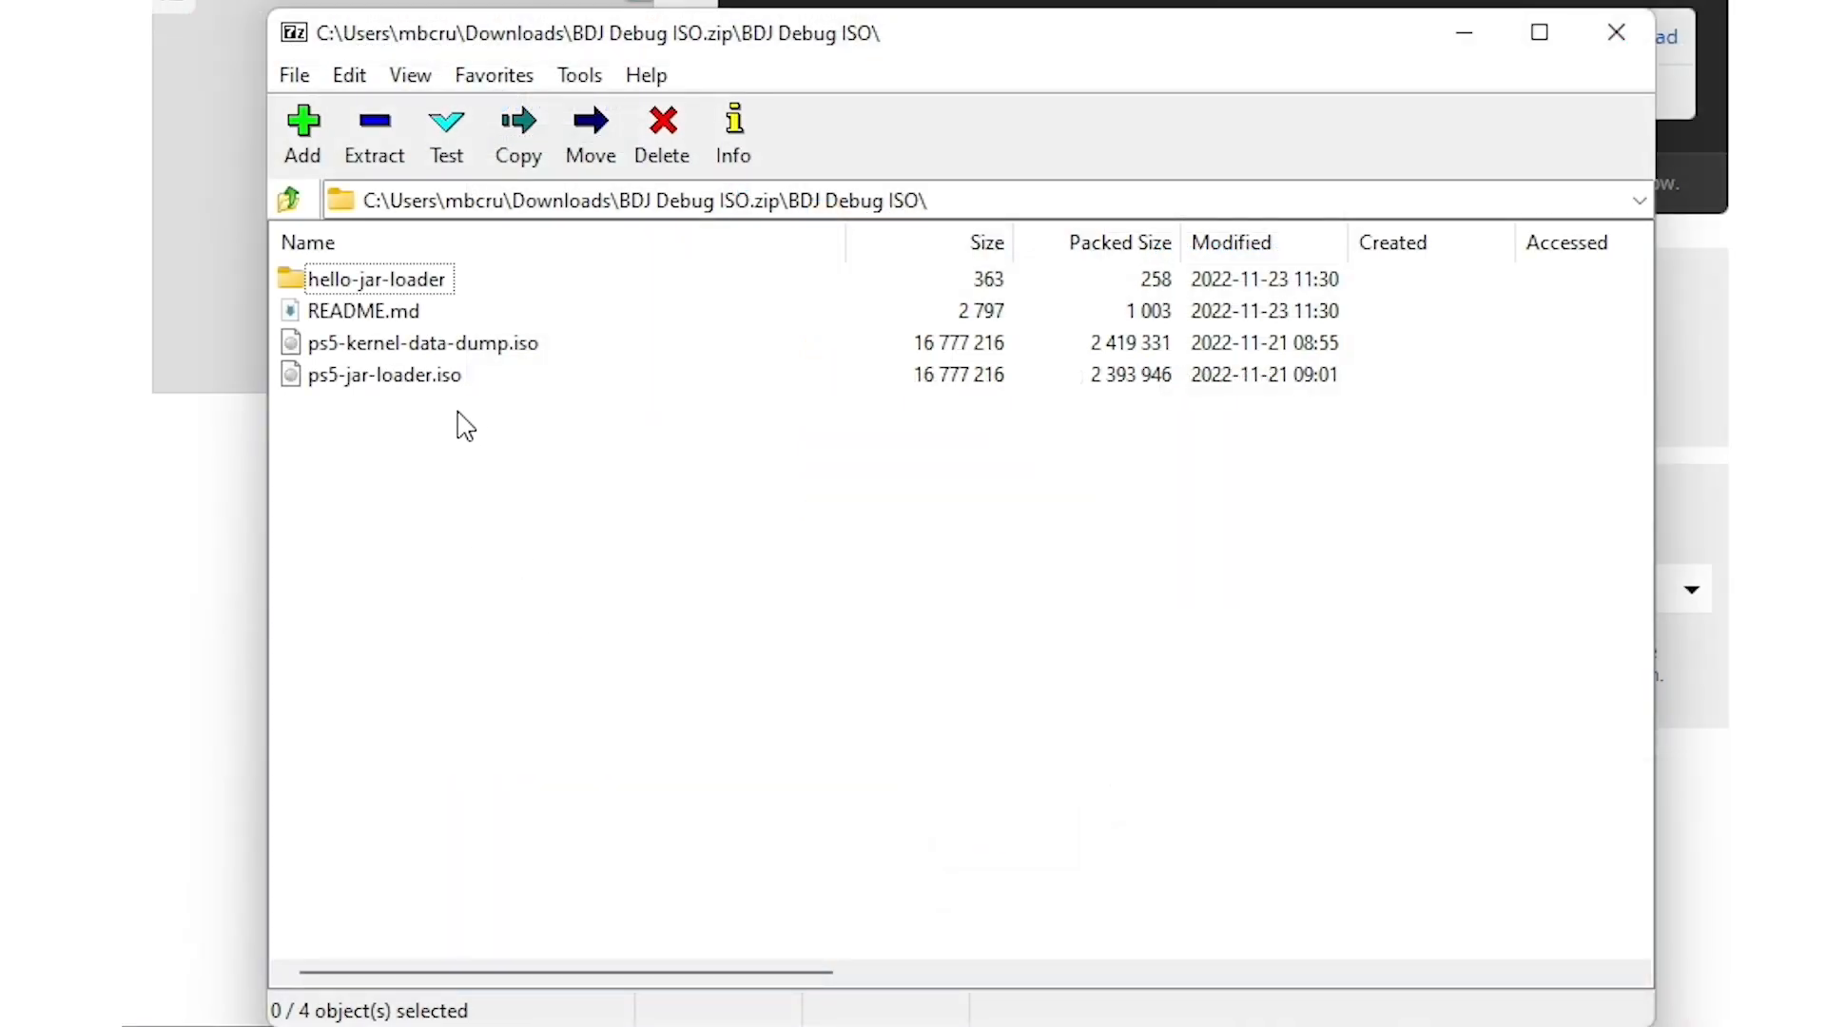
{"action": "left_click", "coordinate": [407, 343]}
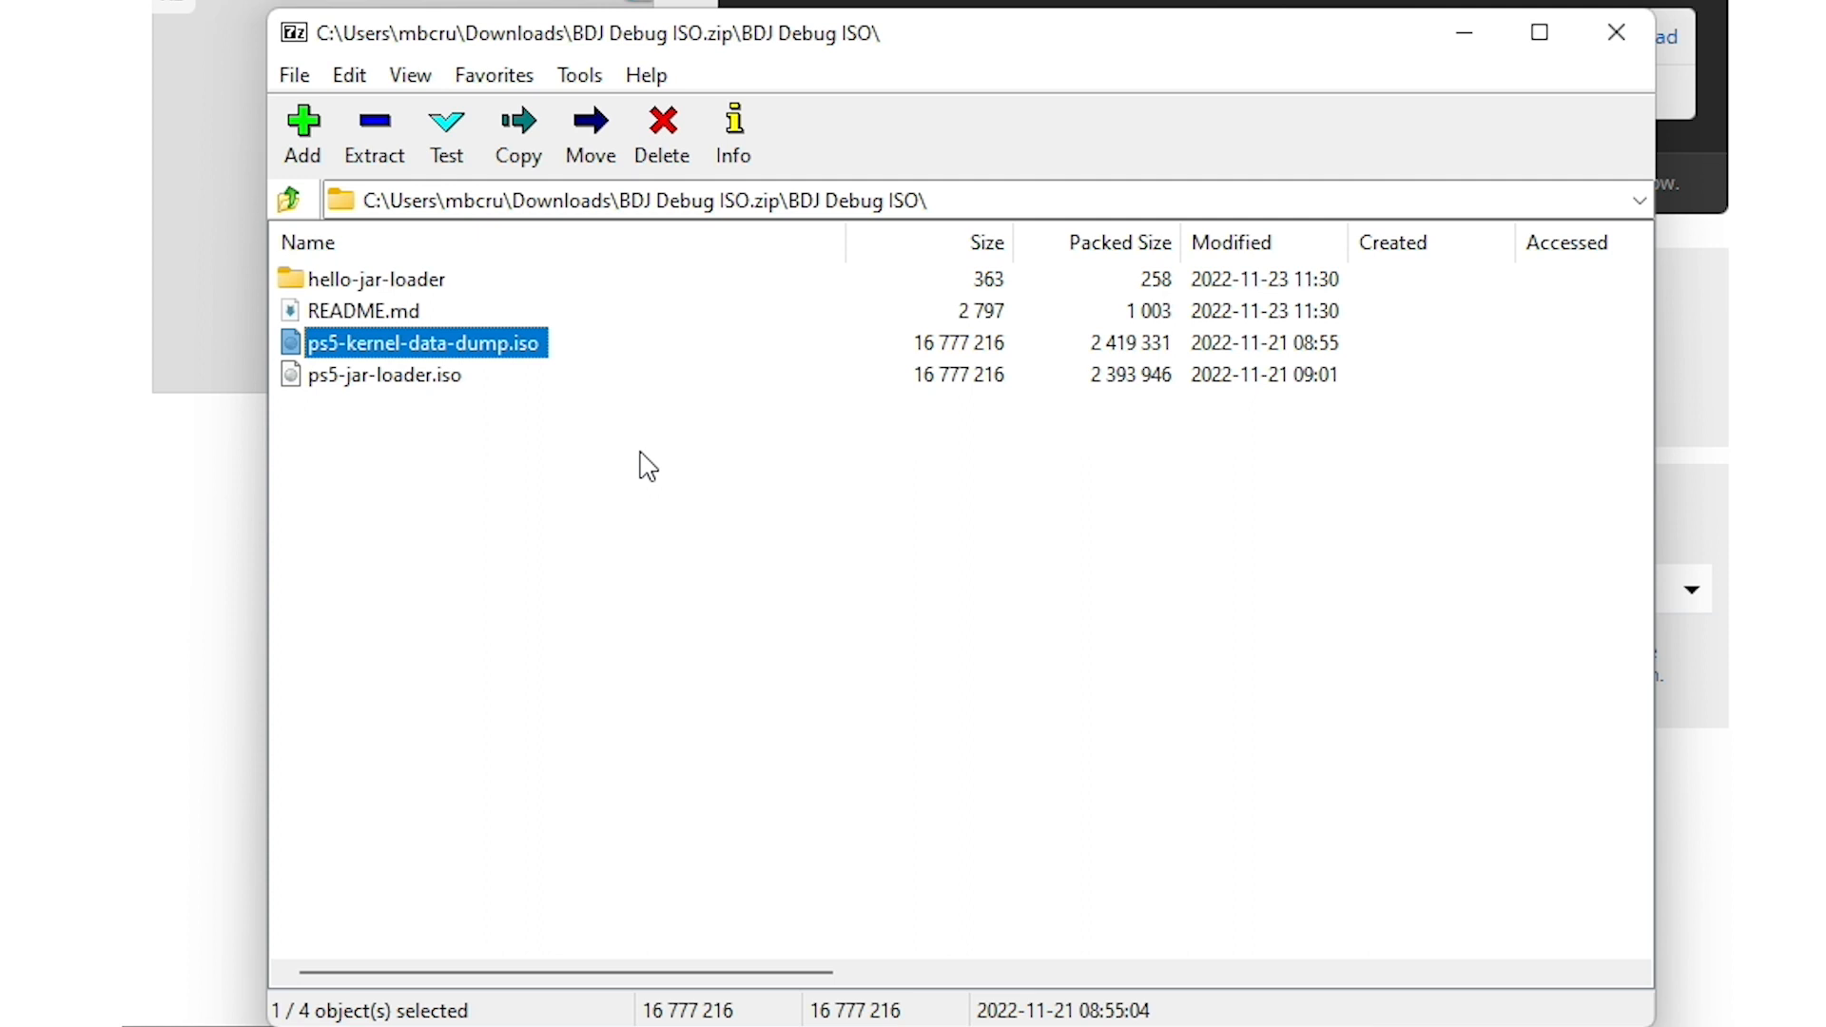
{"action": "left_click", "coordinate": [423, 386]}
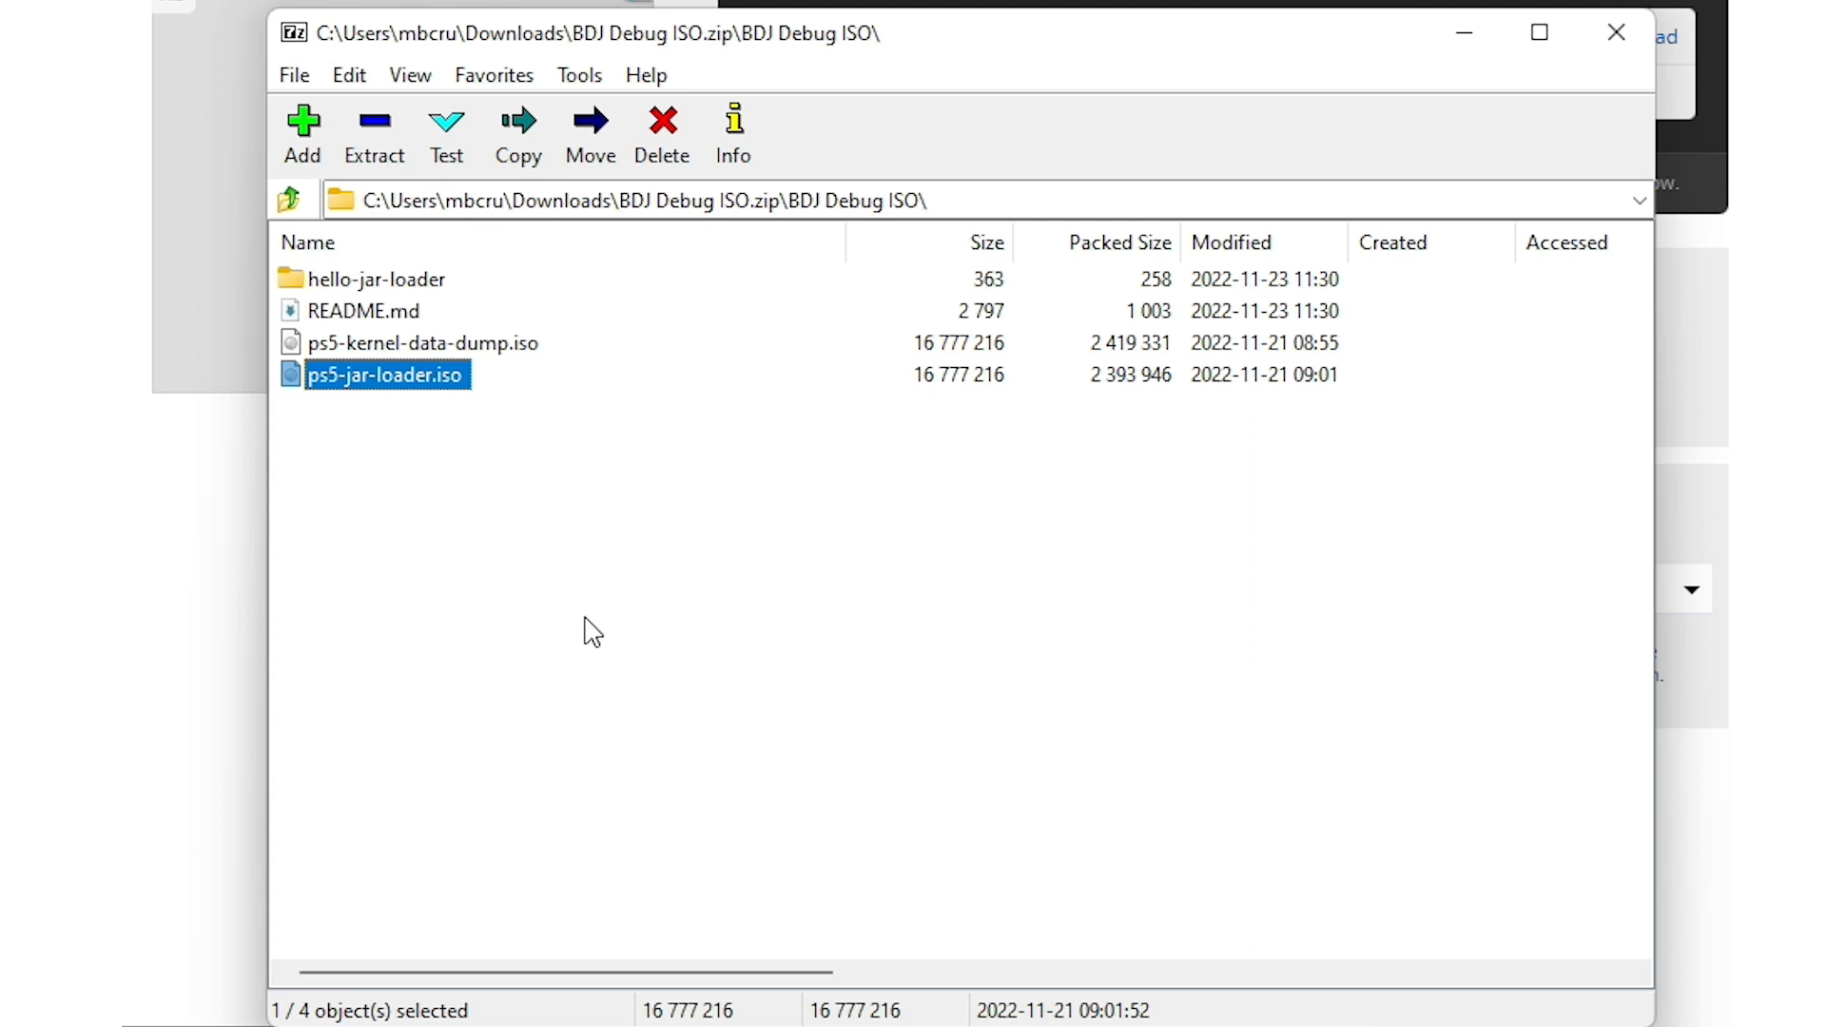
{"action": "double_click", "coordinate": [374, 280]}
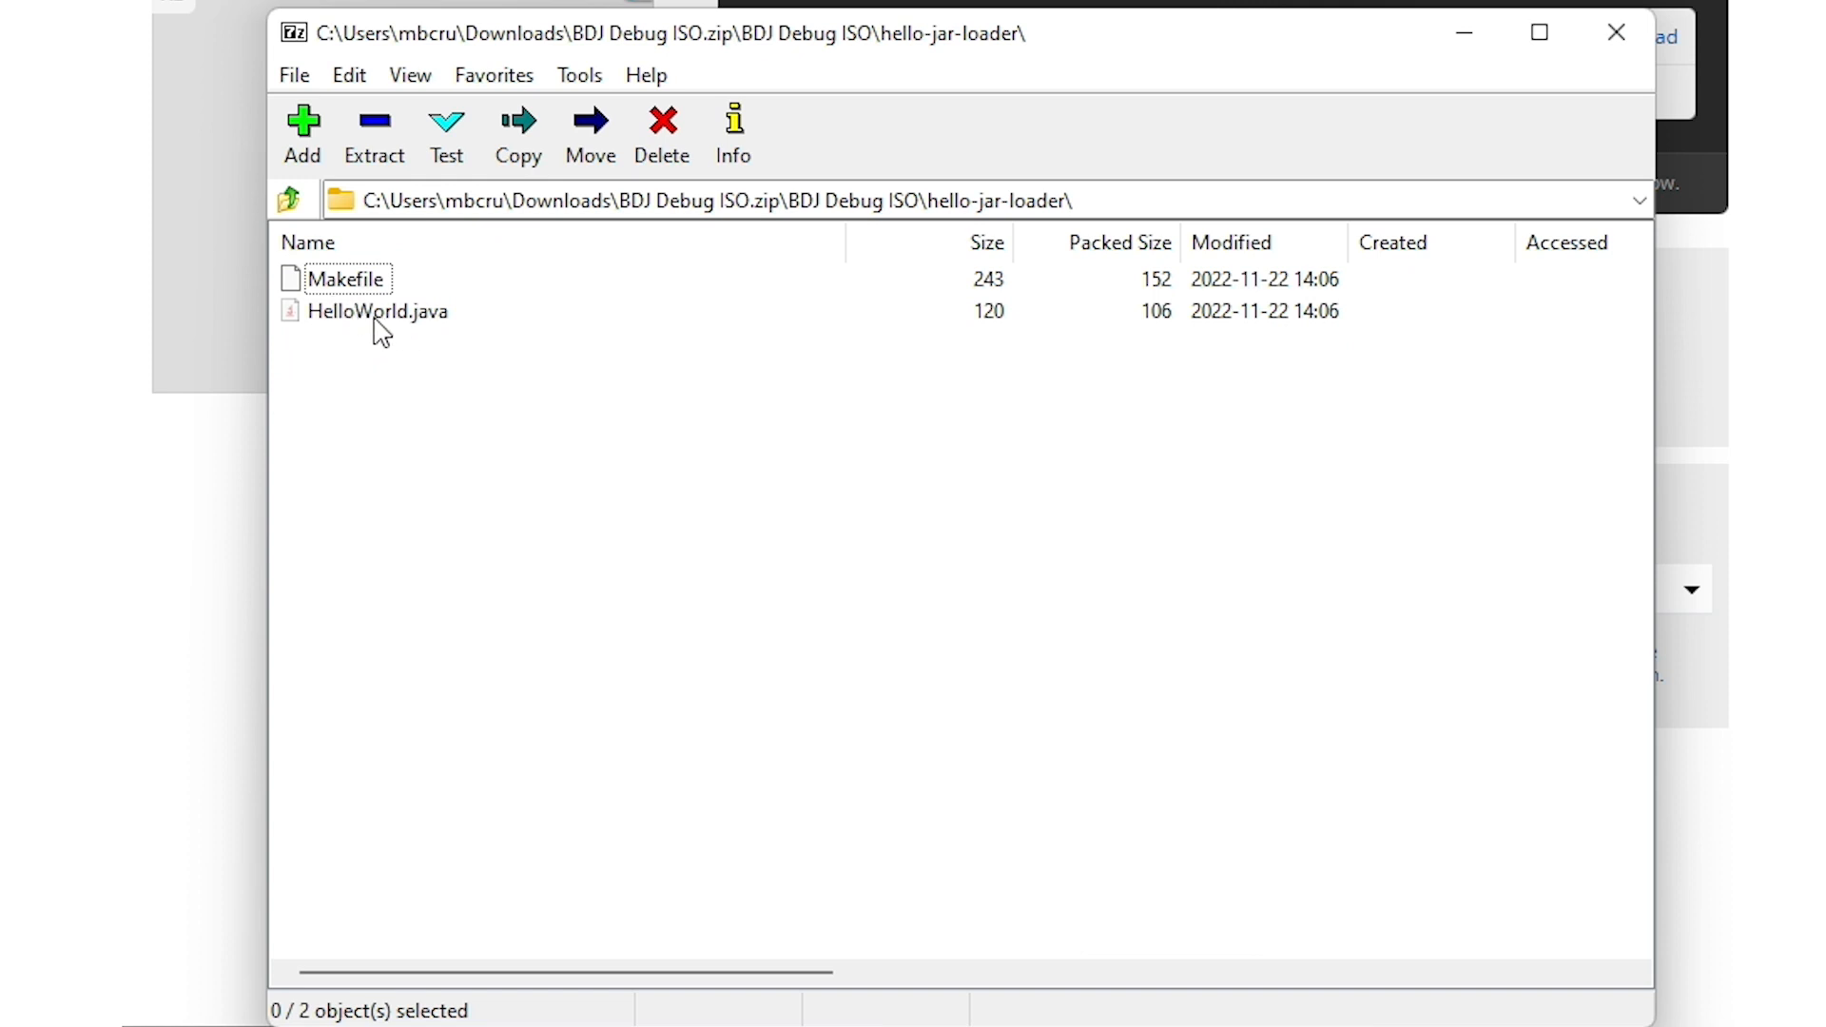
{"action": "left_click", "coordinate": [292, 200]}
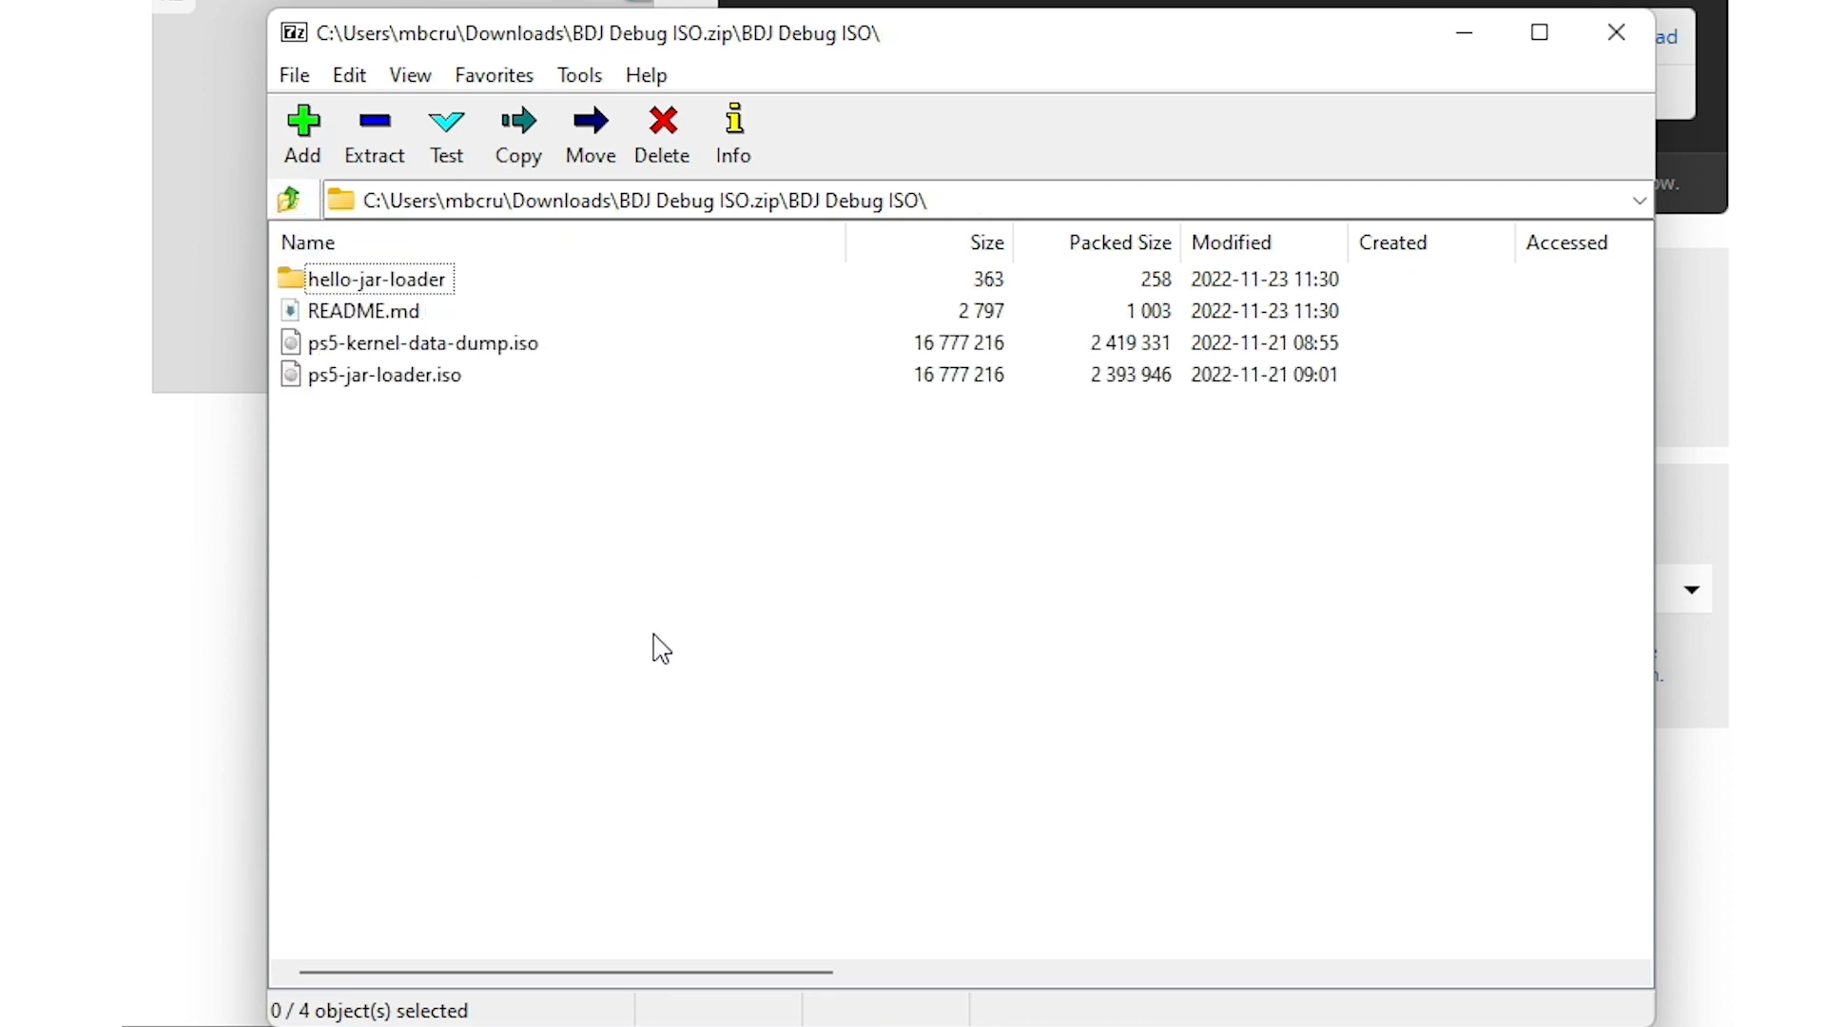